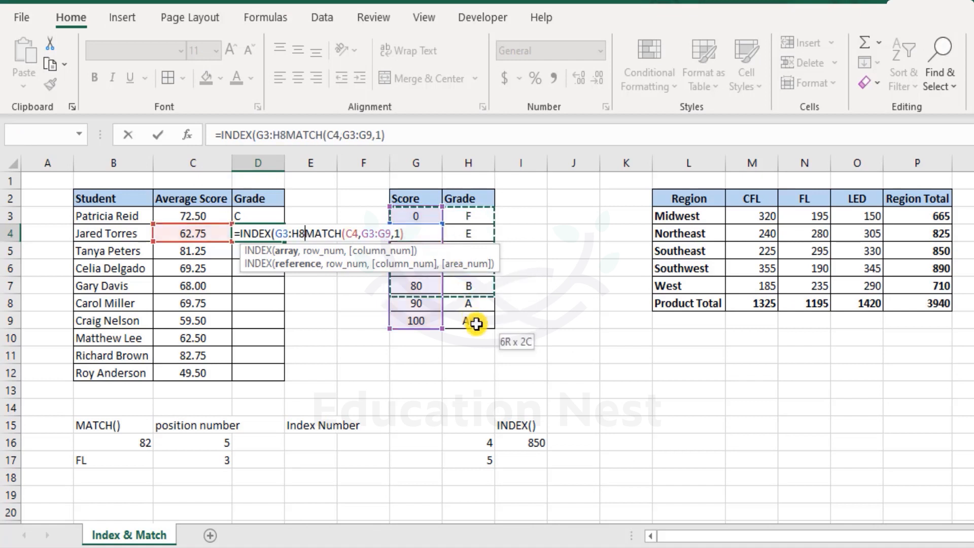
Complete the grade formula in D4 as =INDEX(G3:H9,MATCH(C4,G3:G9,1),2)
text(,1))
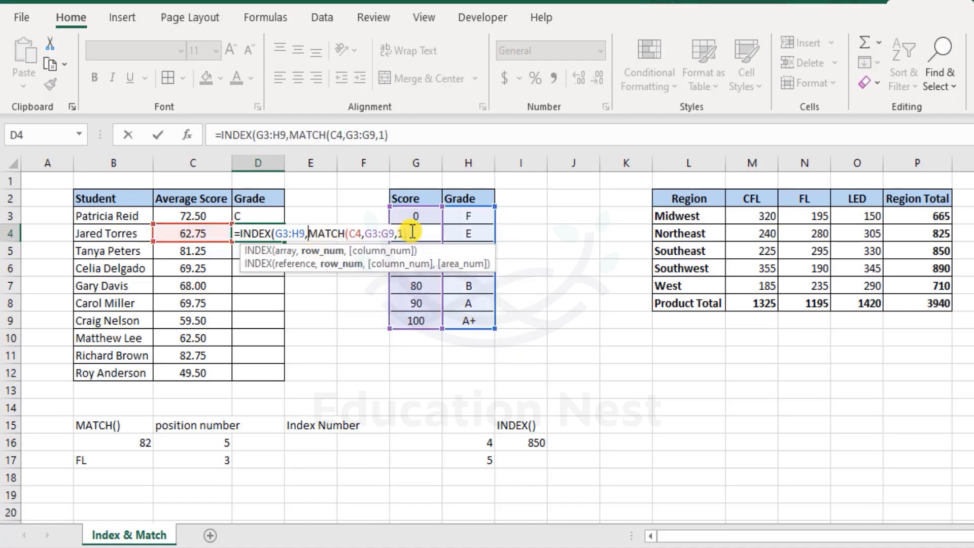
text(,2)
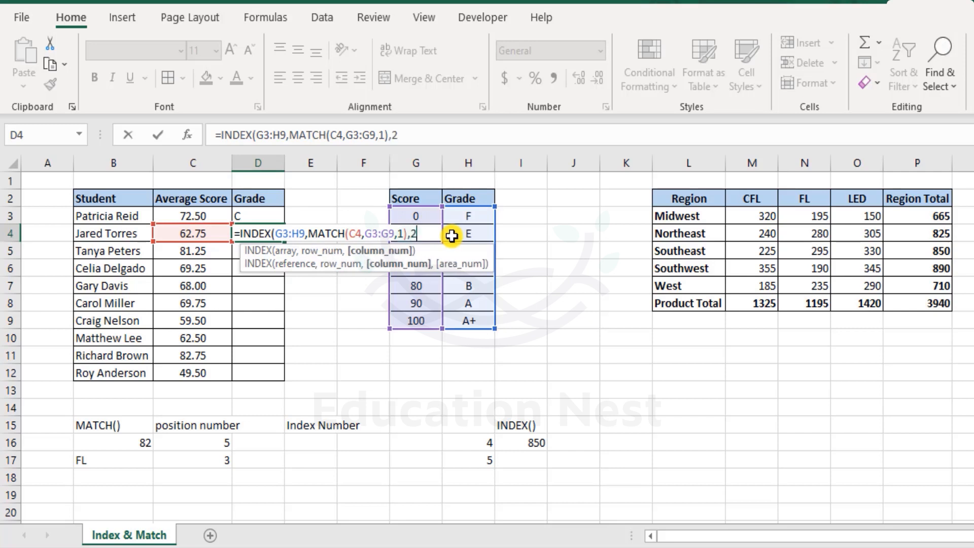
text())
key(Return)
key(Up)
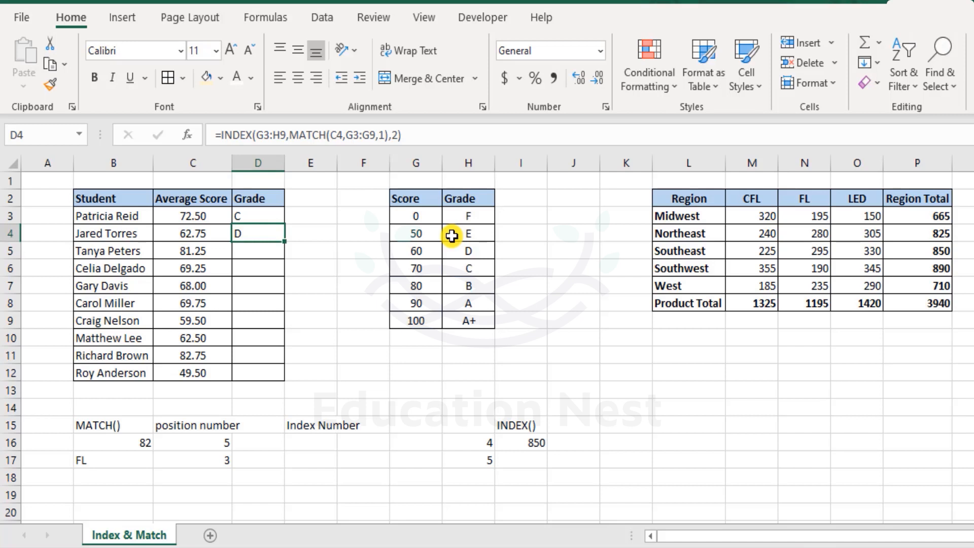
Compare the INDEX and MATCH formulas in D3 and D4, examining the match type and array arguments in D4
key(Up)
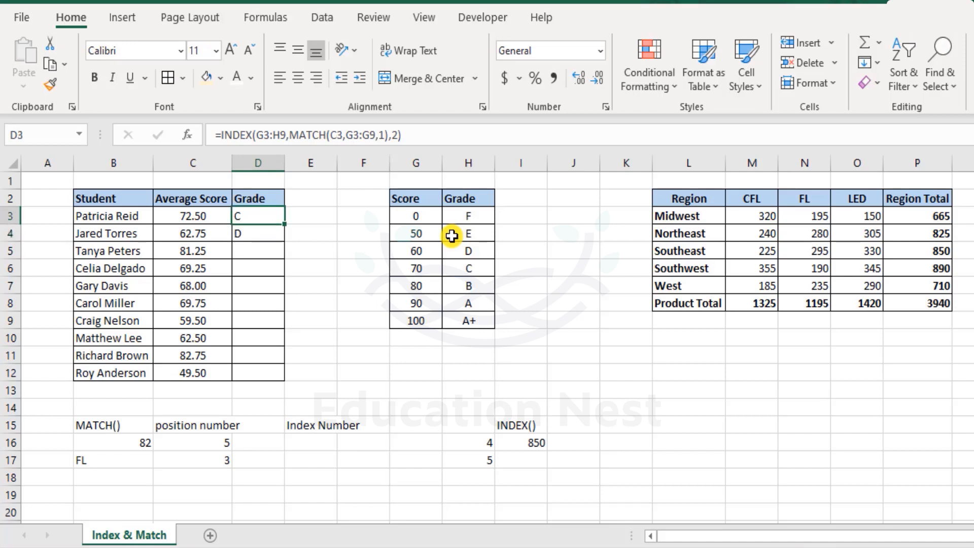
key(F2)
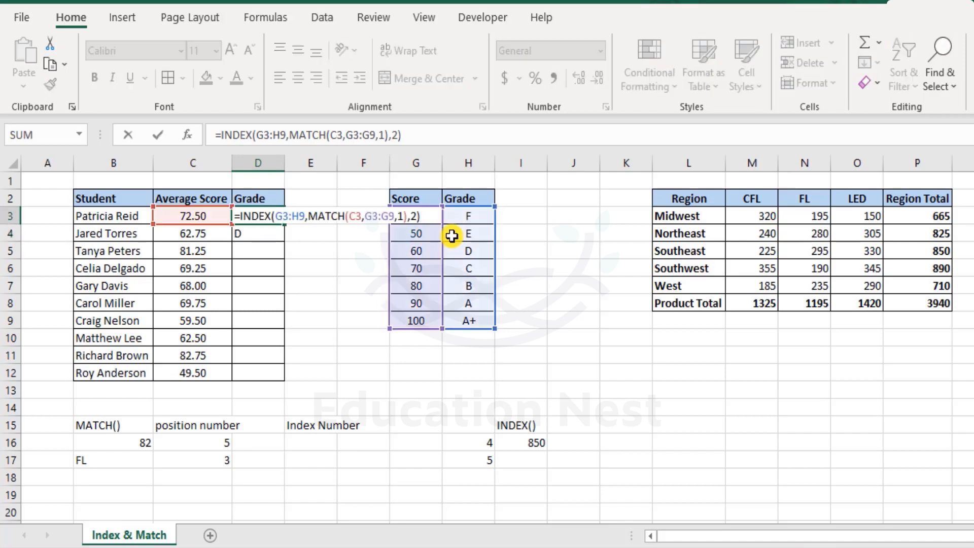
key(Escape)
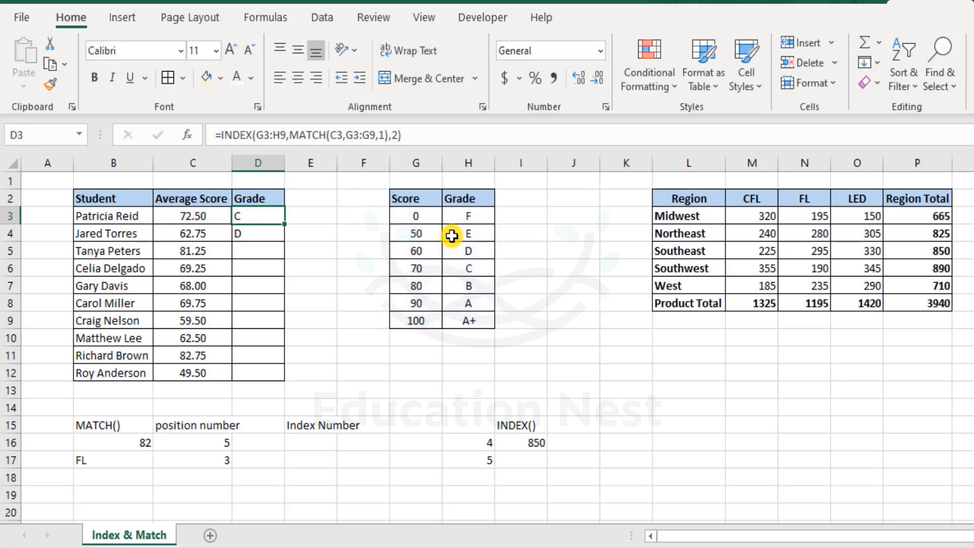
key(Down)
key(F2)
key(Left)
key(Left)
key(Left)
key(Left)
key(Left)
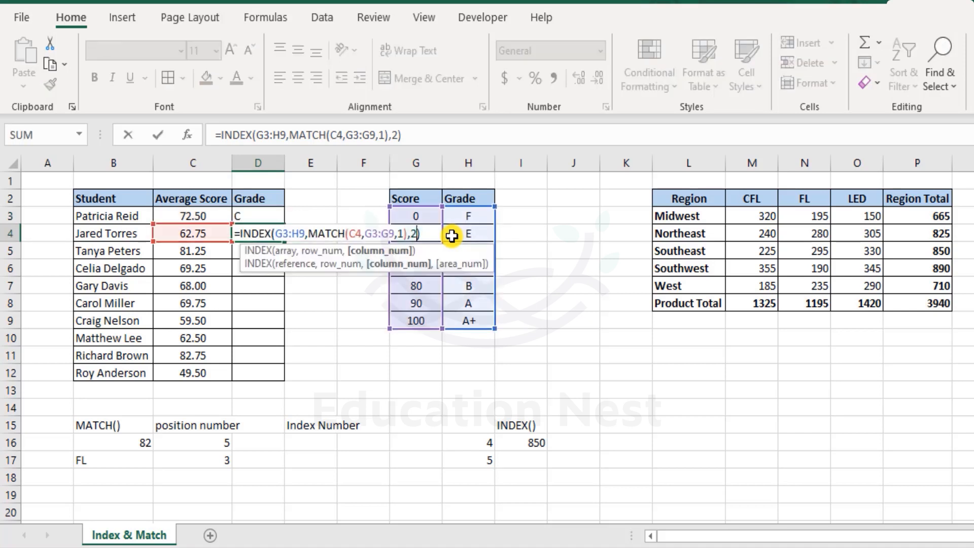
key(Right)
key(shift+Left)
key(shift+Left)
key(shift+Left)
key(shift+Left)
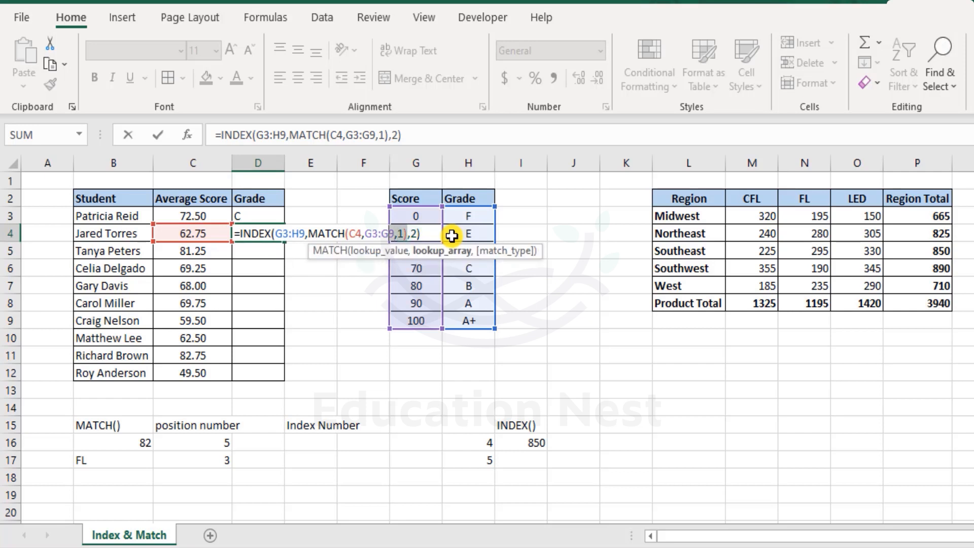
key(Left)
key(Left)
key(Left)
key(Left)
key(Left)
key(Left)
key(Left)
key(Left)
key(Left)
key(Left)
key(Left)
key(Left)
key(Left)
key(Left)
key(Left)
key(Left)
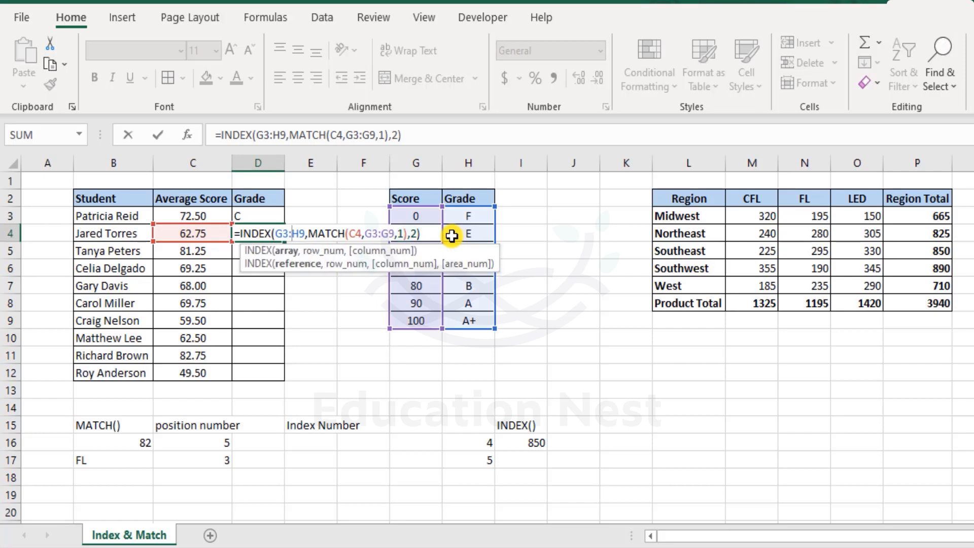
key(shift+Return)
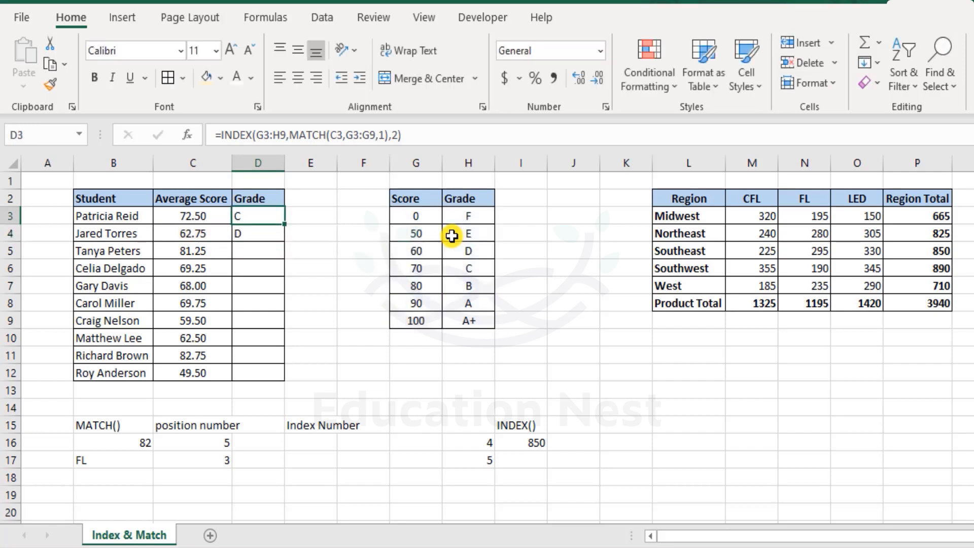
Examine the array, row number and column number arguments of the INDEX formula in D3
key(F2)
key(Left)
key(Left)
key(Left)
key(Left)
key(Left)
key(Left)
key(Left)
key(Left)
key(Left)
key(Left)
key(Left)
key(Left)
key(Left)
key(Left)
key(Left)
key(Left)
key(Left)
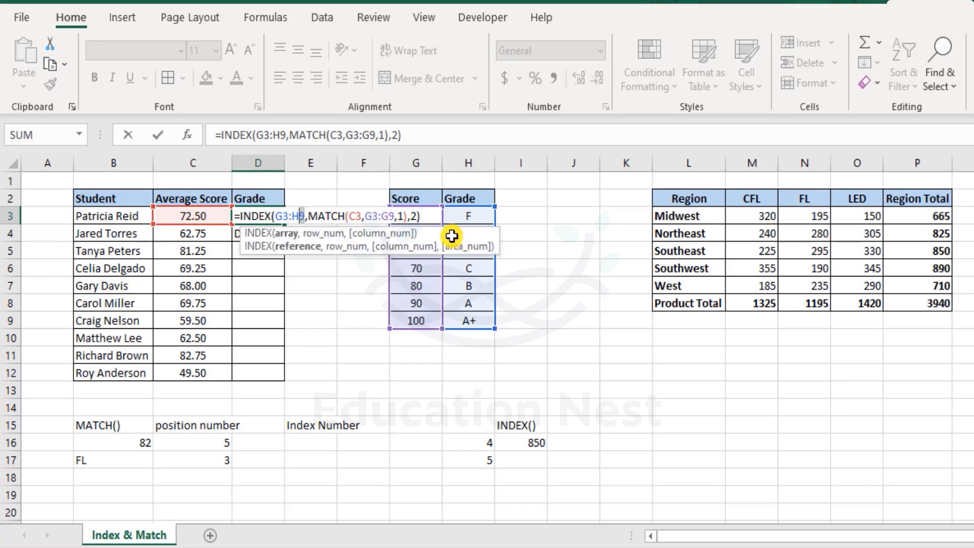
key(Right)
key(Right)
key(Right)
key(Right)
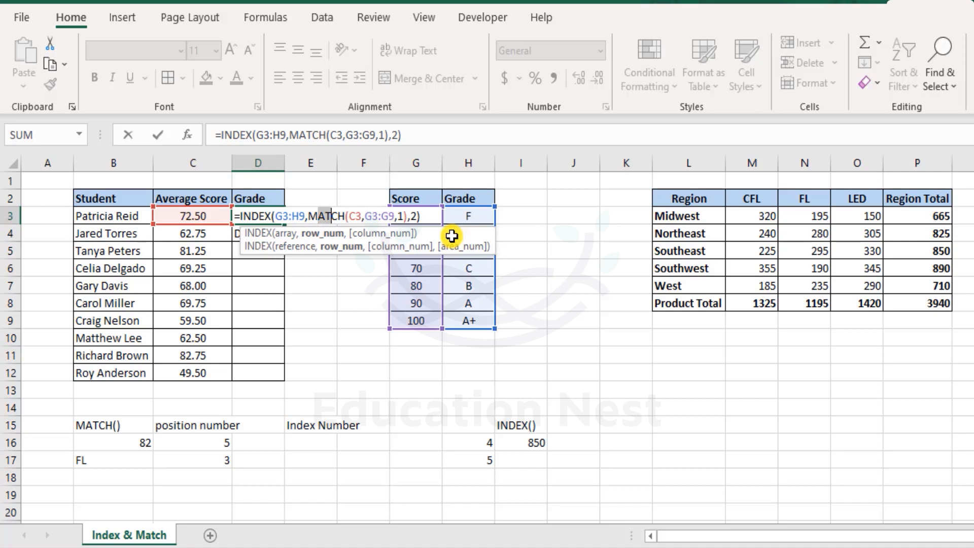
key(Right)
key(Right)
key(Right)
key(Right)
key(Right)
key(Right)
key(Right)
key(Right)
key(Right)
key(Right)
key(Right)
key(Right)
key(Right)
key(Right)
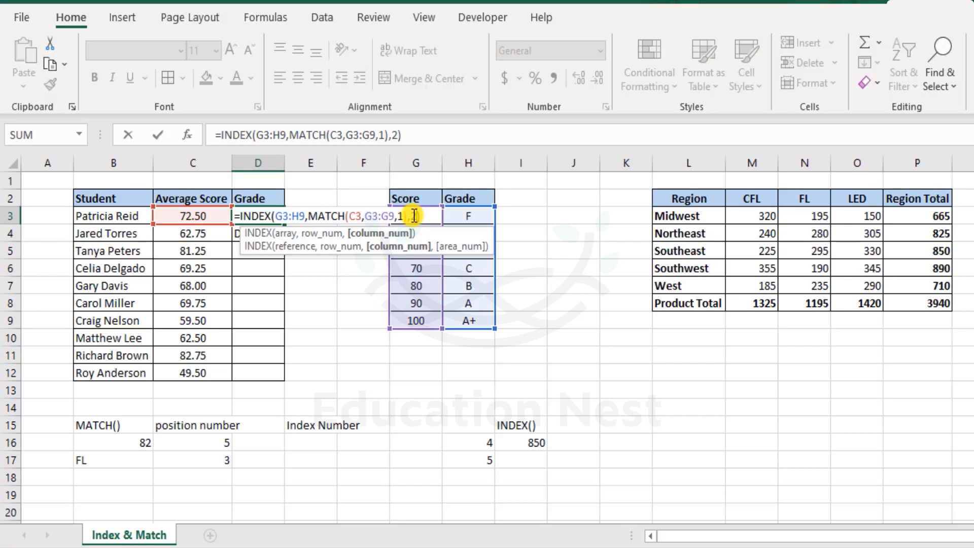
key(Return)
Replace the fixed column number in D4's INDEX formula with MATCH("Grade",G2:H2,0) and accept the closing parenthesis correction
click(261, 248)
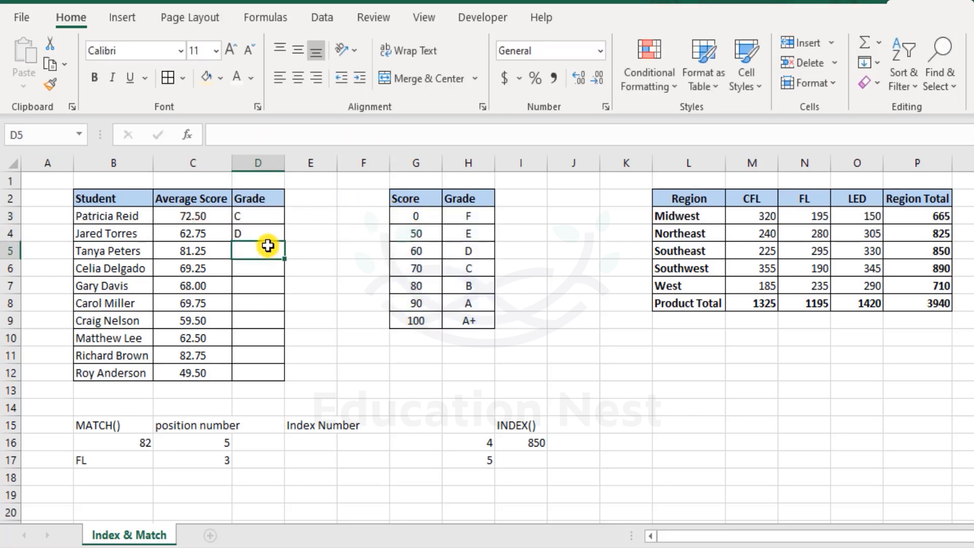
double_click(268, 231)
click(311, 233)
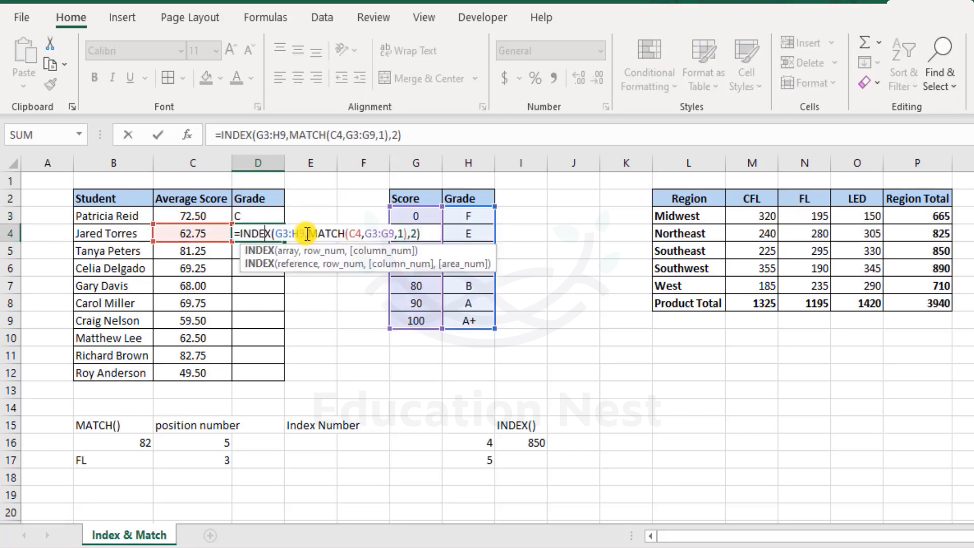
drag(311, 233, 411, 233)
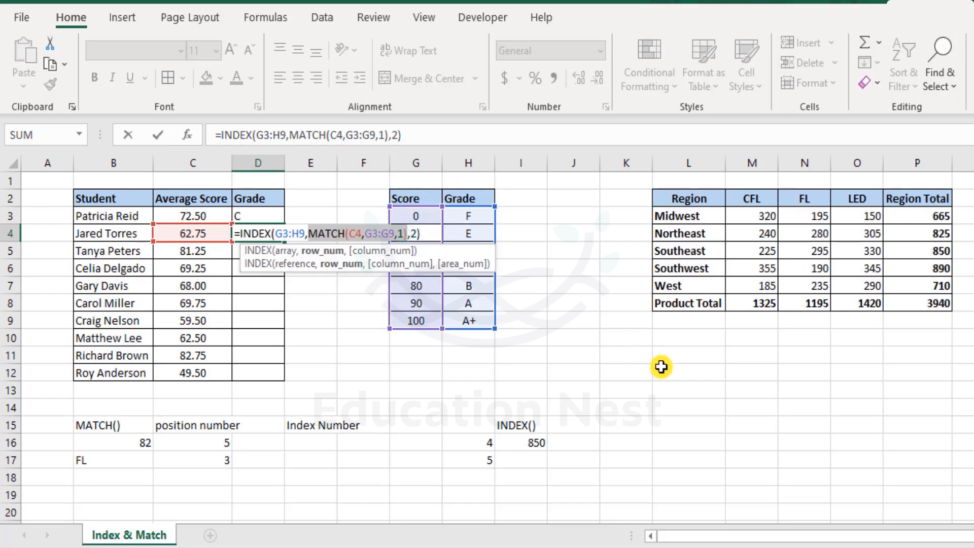
click(412, 234)
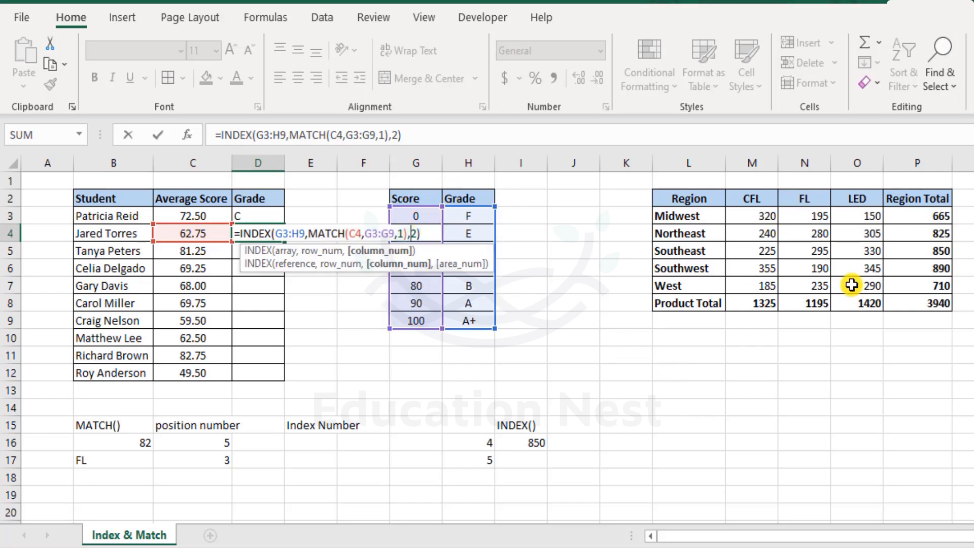
text(match)
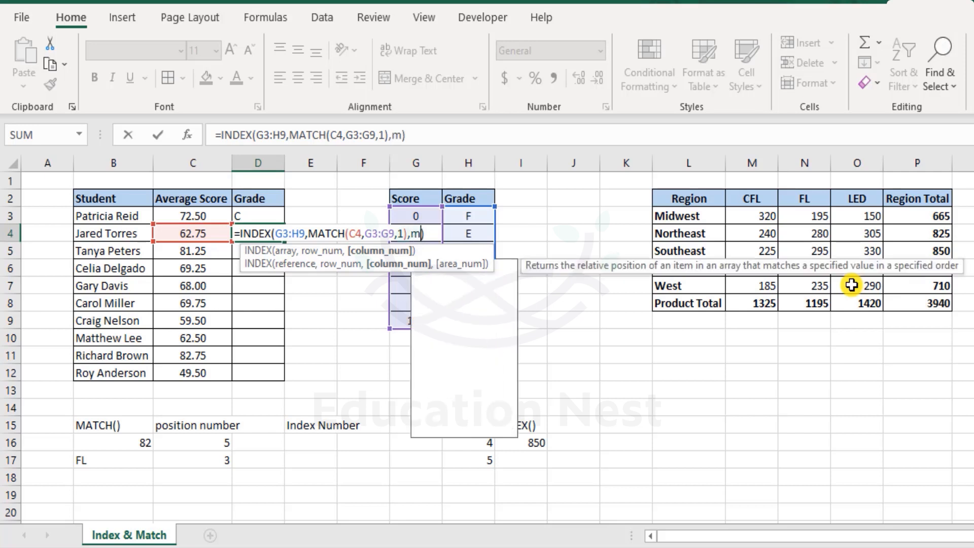
key(Tab)
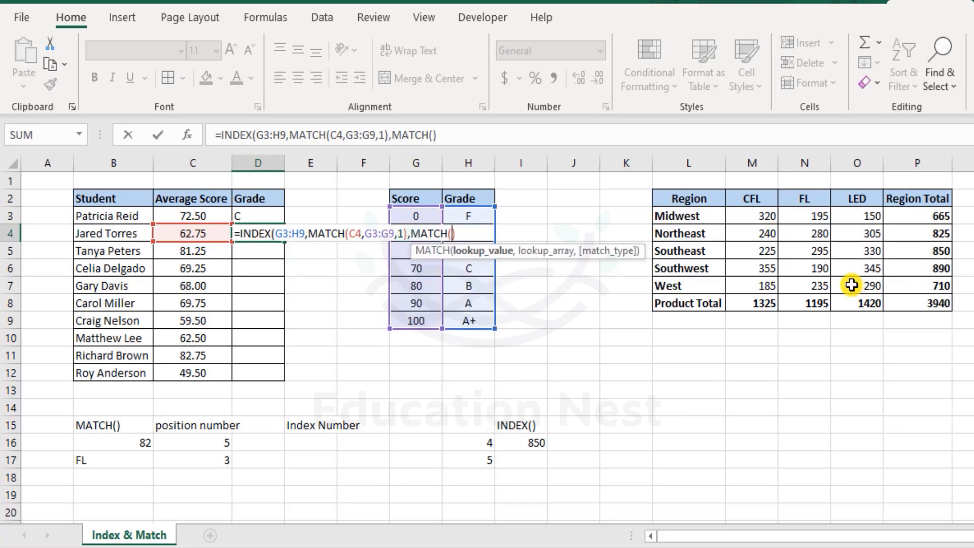
text("Grade",)
drag(425, 197, 471, 197)
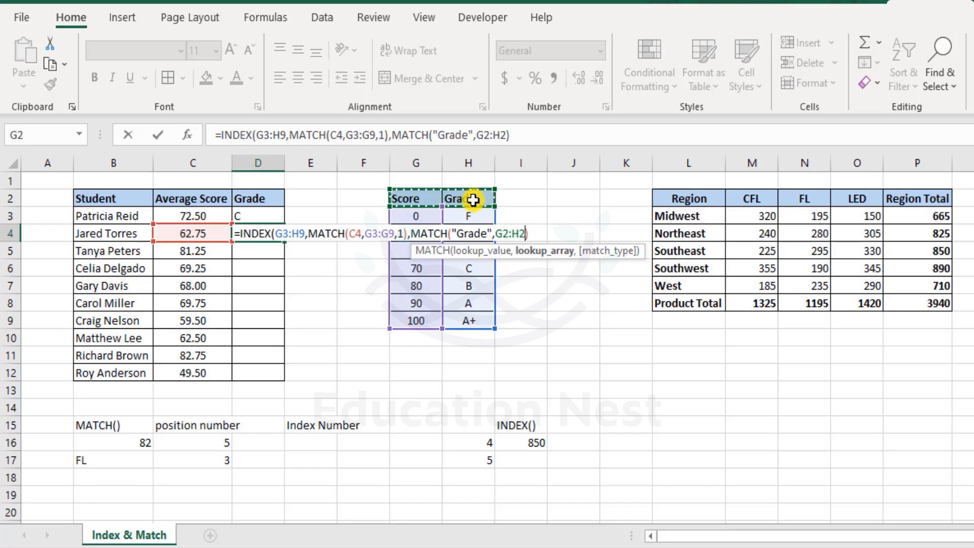
text(,)
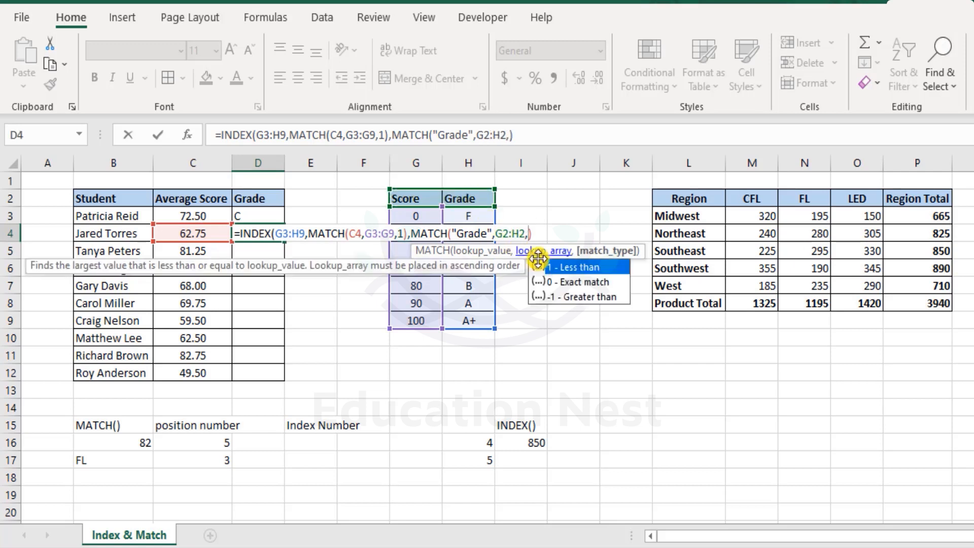
double_click(589, 281)
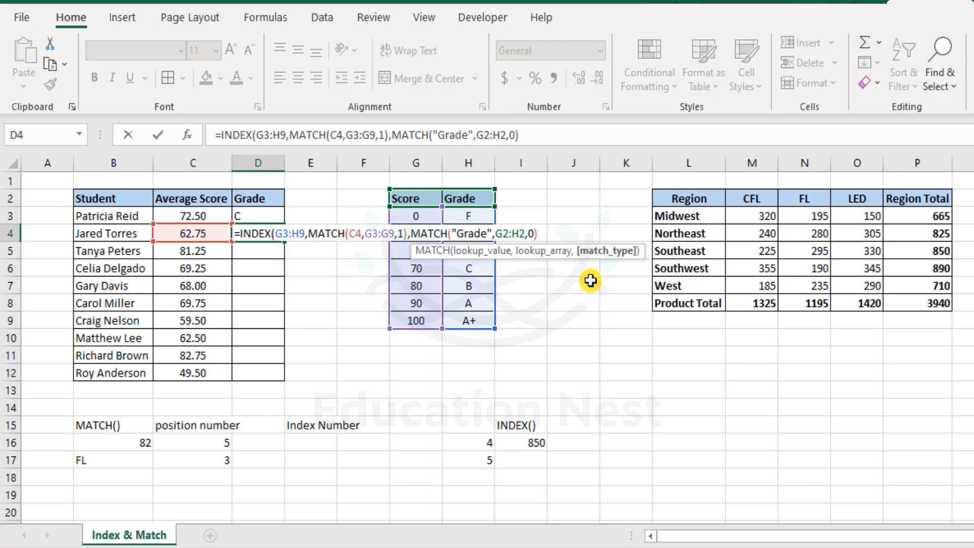
key(Return)
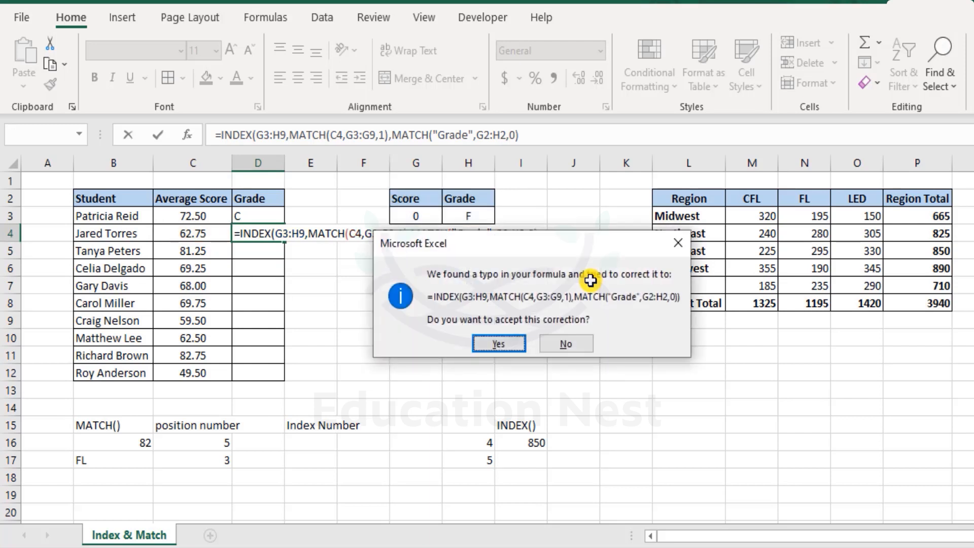
click(499, 343)
Review the G3:H9 array and the two MATCH arguments in D4's formula, leaving the formula as it is
double_click(252, 235)
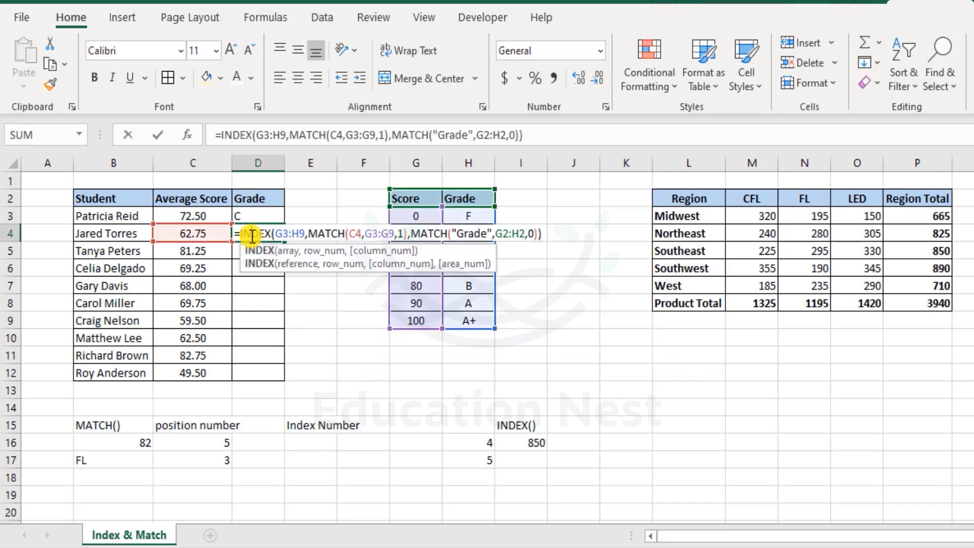
click(543, 233)
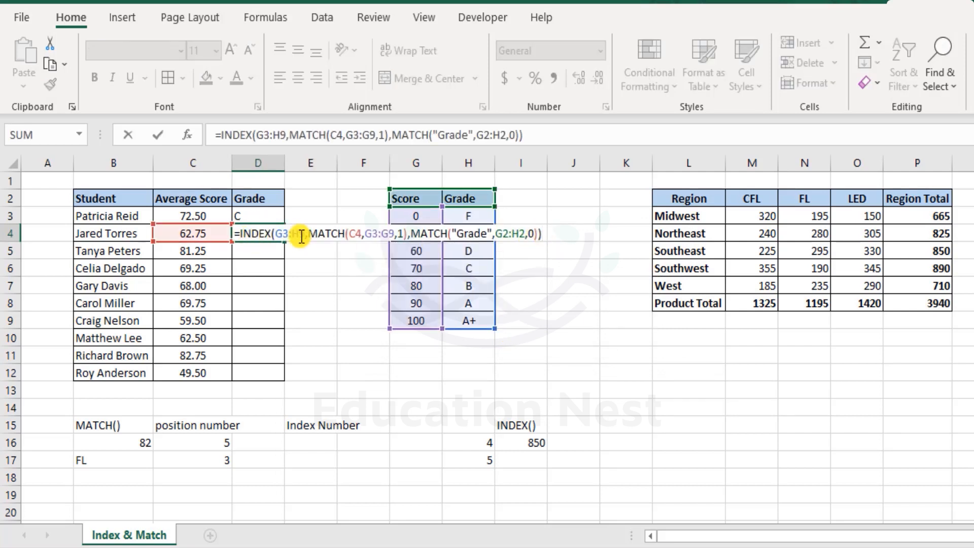
drag(303, 234, 275, 230)
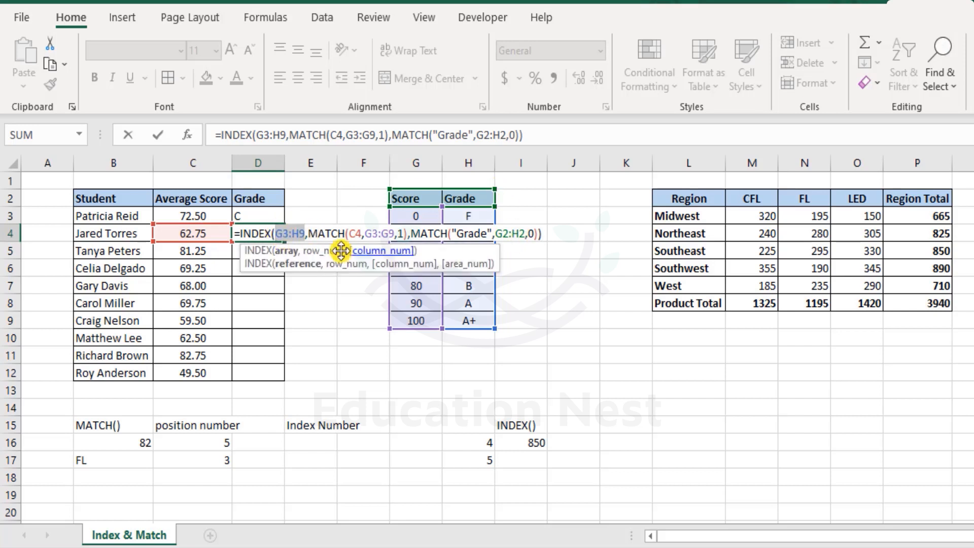
drag(307, 232, 550, 230)
key(Escape)
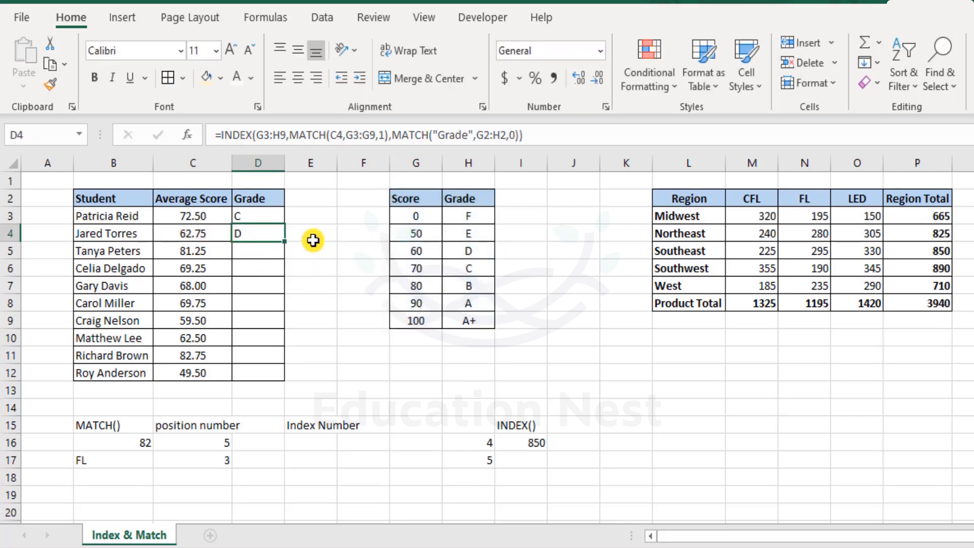
Trace D4's lookup in the score table through the score in G5, the Grade header in H2 and their intersection in H5
drag(467, 217, 474, 248)
drag(418, 217, 425, 252)
click(426, 252)
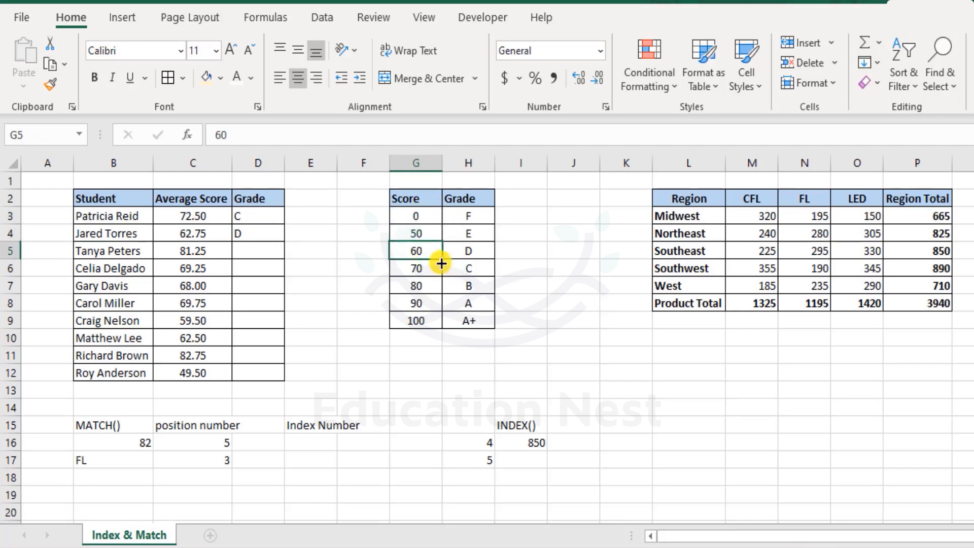
drag(409, 196, 465, 201)
ctrl+click(467, 195)
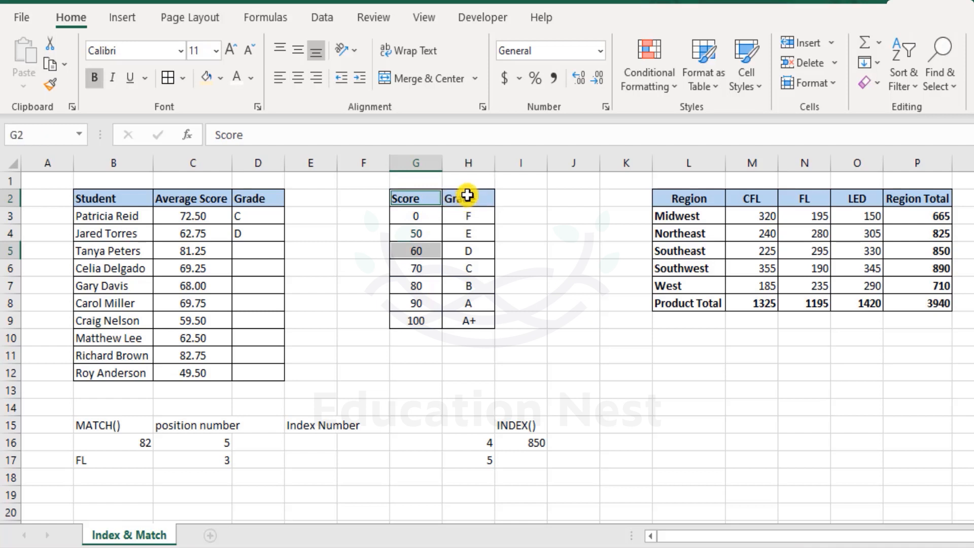
click(467, 195)
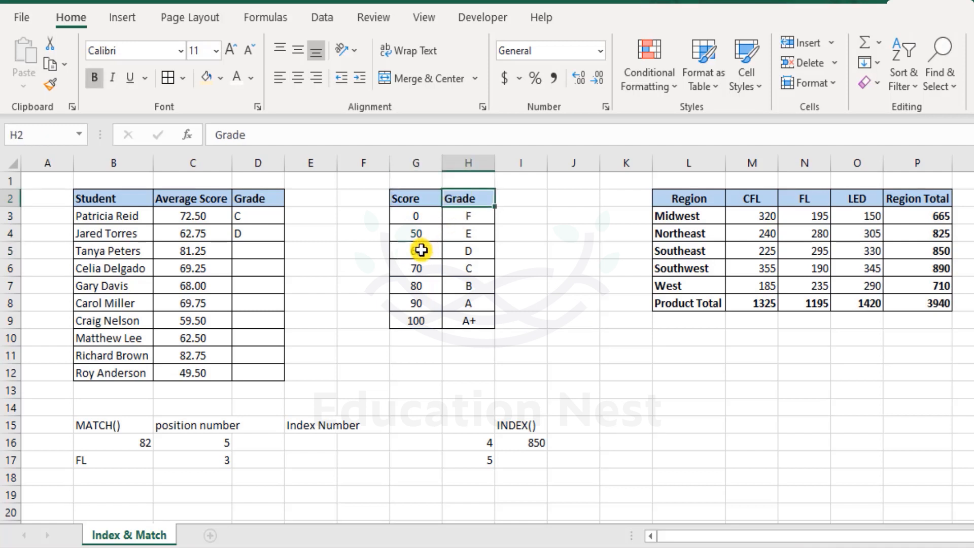
ctrl+click(421, 250)
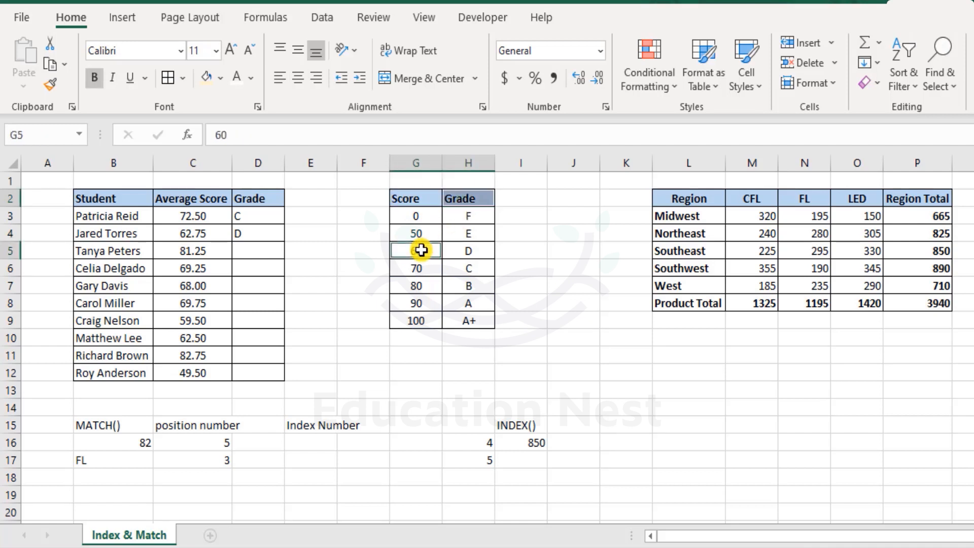
click(469, 250)
text(D)
key(ctrl+Return)
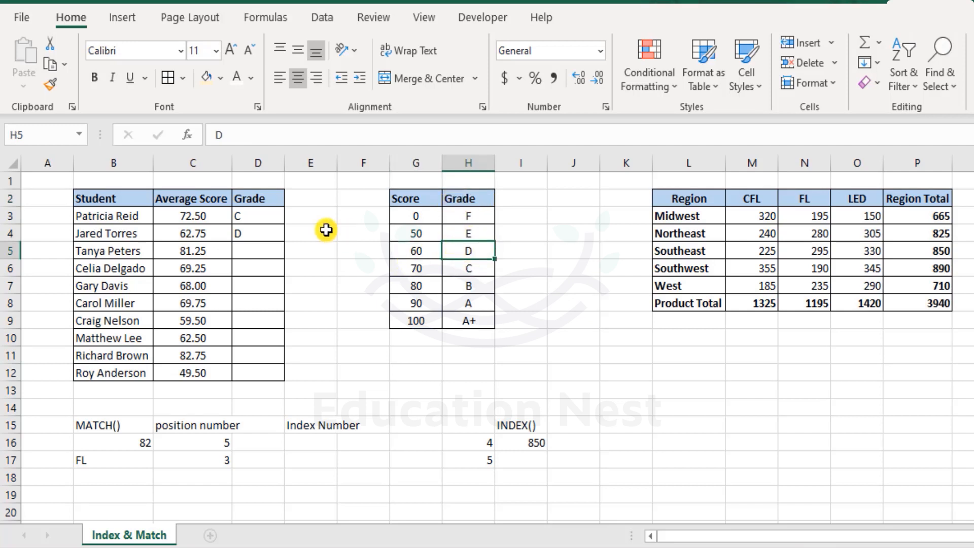
Check D4's formula and the score list in G3:G9 that it searches
click(261, 231)
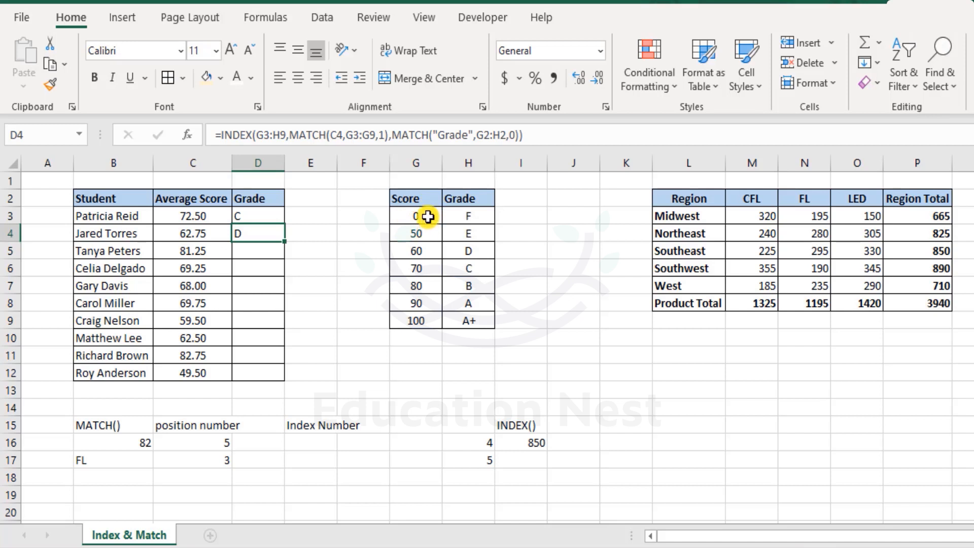
drag(427, 214, 436, 319)
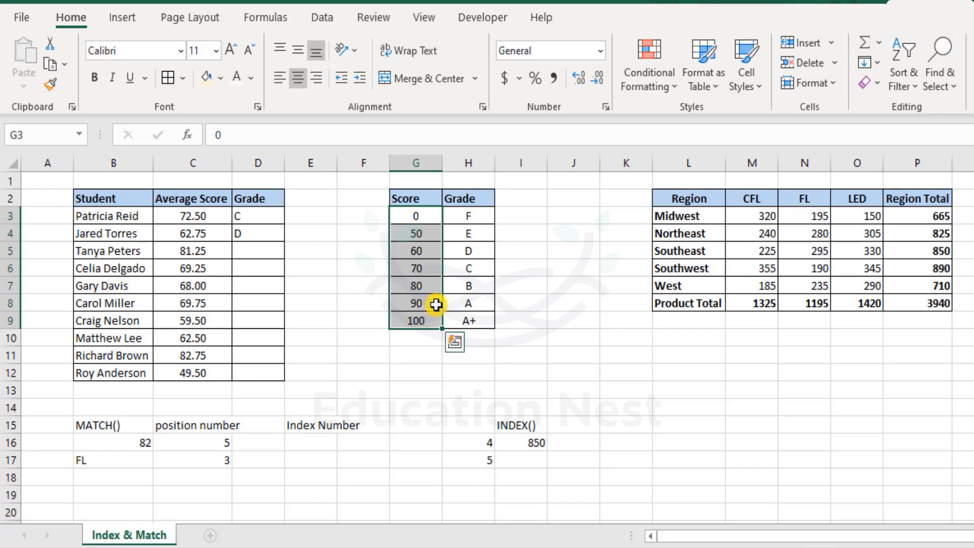
click(732, 355)
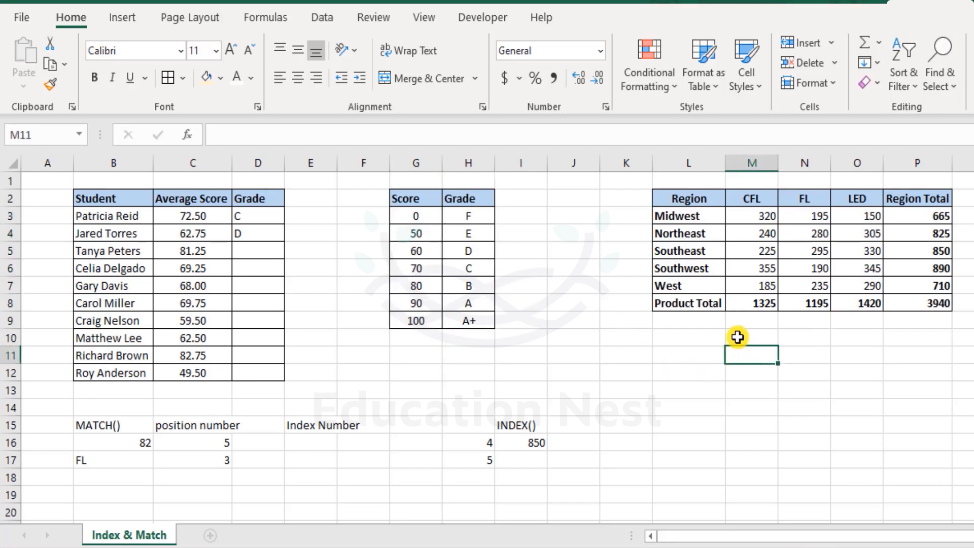
Lock the rows of the INDEX array in D3's grade formula as G$3:H$9
click(239, 232)
click(252, 216)
double_click(252, 216)
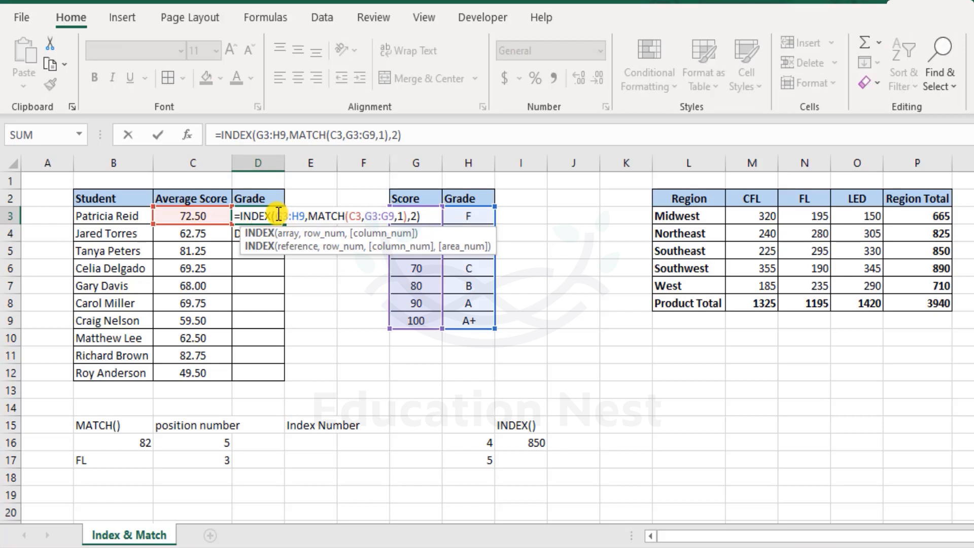
click(281, 216)
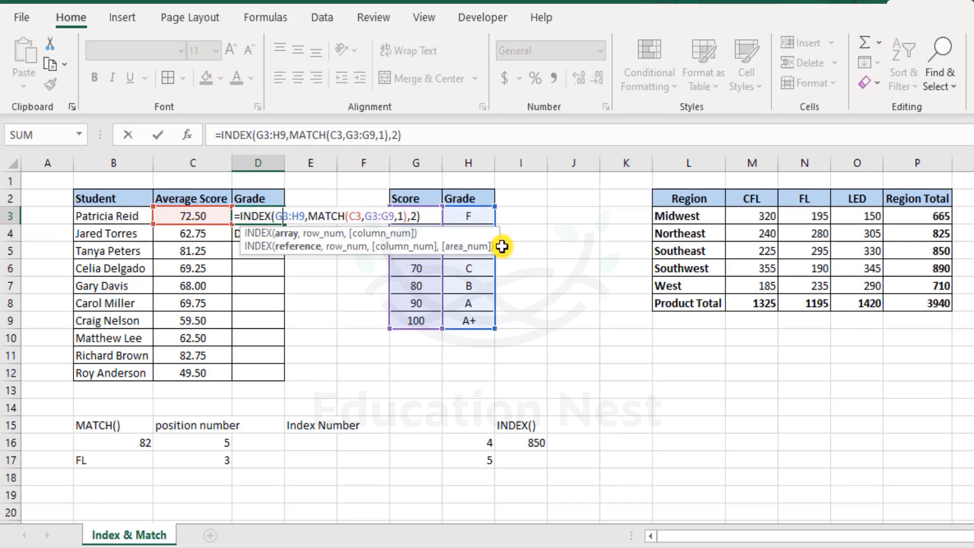
text($3:H$)
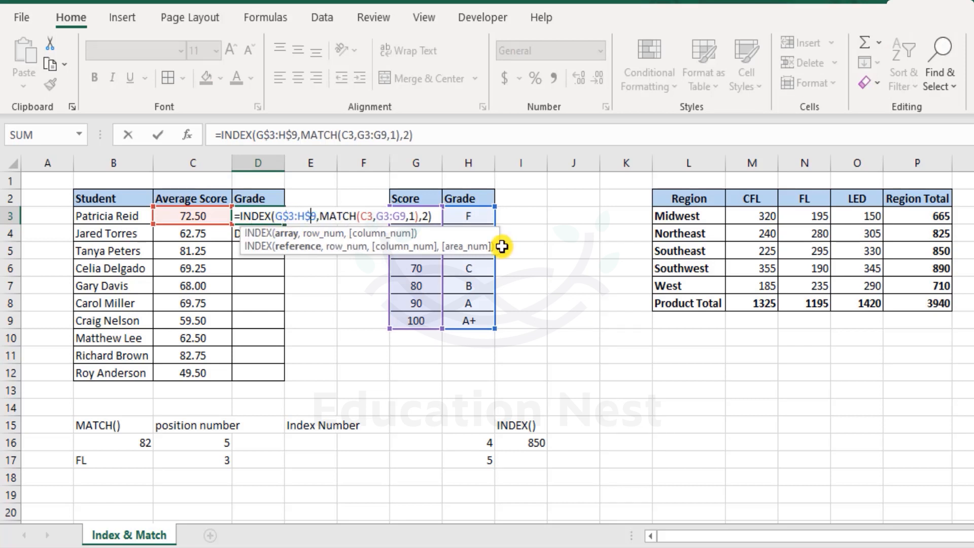
Lock the rows of the MATCH lookup array in D3's formula as G$3:G$9
key(Right)
key(Right)
key(Right)
key(Right)
key(Right)
key(Right)
key(Right)
key(Right)
key(Right)
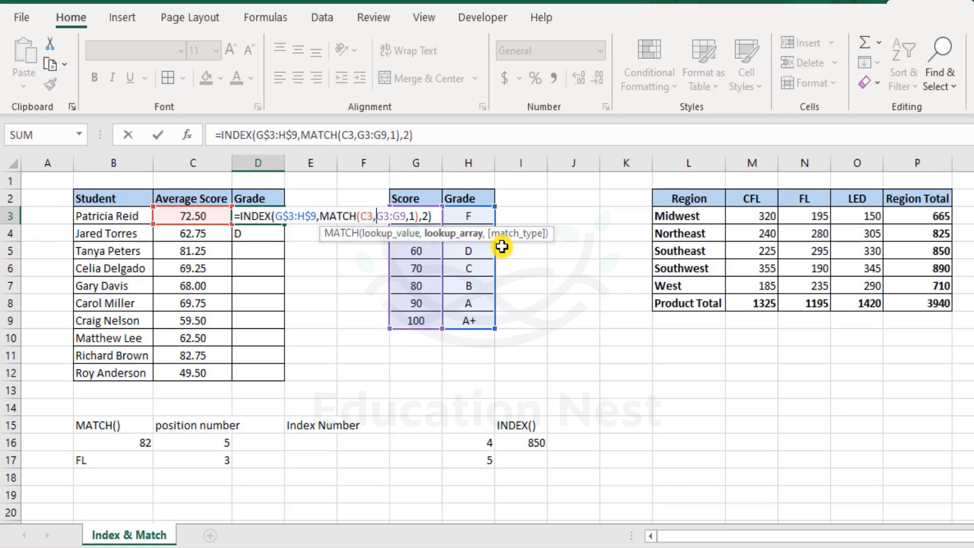
text($)
key(Right)
key(Right)
key(Right)
text($)
key(Return)
Fill D3's grade formula down through D12 for all the remaining students
key(Up)
key(shift+Down)
key(shift+Down)
key(shift+Down)
key(shift+Down)
key(shift+Down)
key(shift+Down)
key(shift+Down)
key(shift+Down)
key(shift+Down)
key(shift+Down)
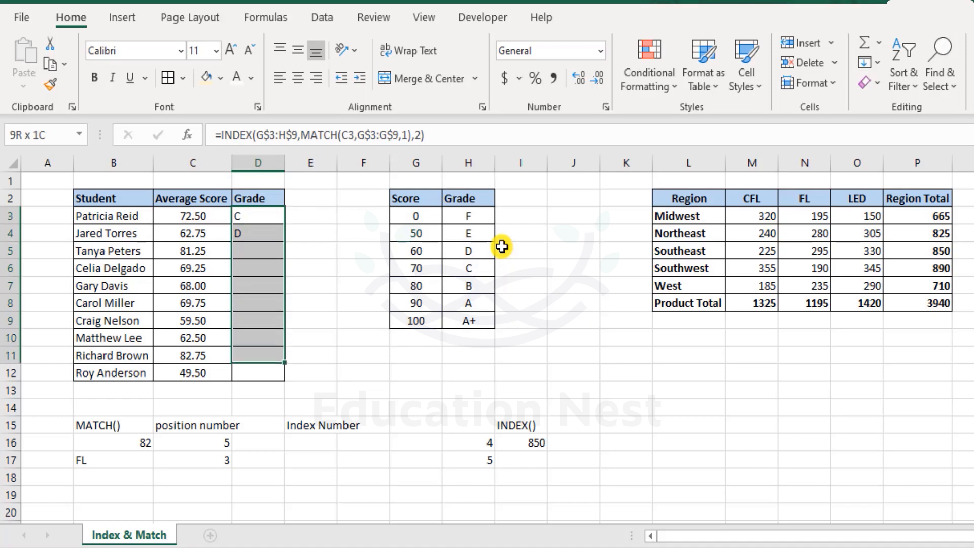
key(shift+Up)
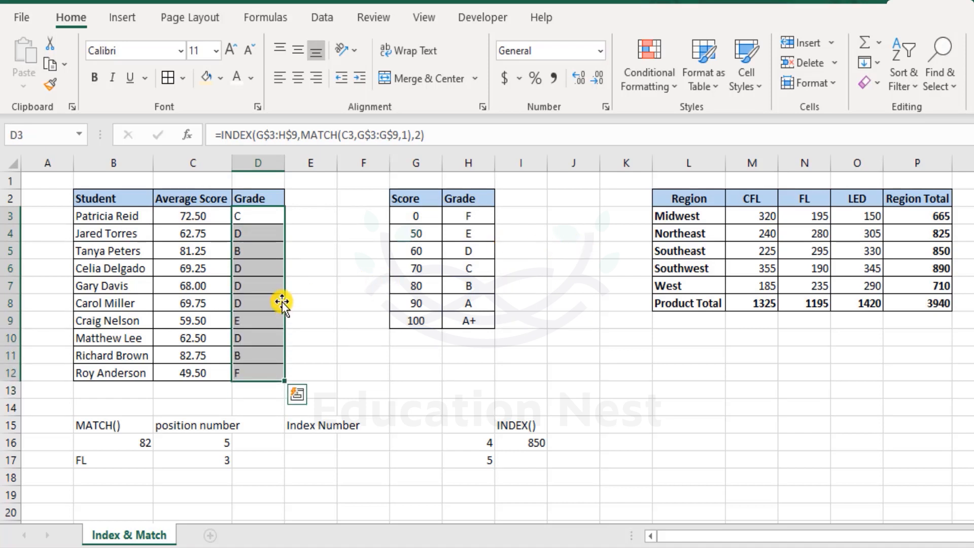
Check the grades in rows 3, 9 and 11 against the average scores and the Score–Grade table
click(207, 285)
drag(433, 251, 457, 252)
mouse_move(223, 216)
mouse_down()
mouse_move(238, 215)
mouse_move(234, 223)
mouse_up()
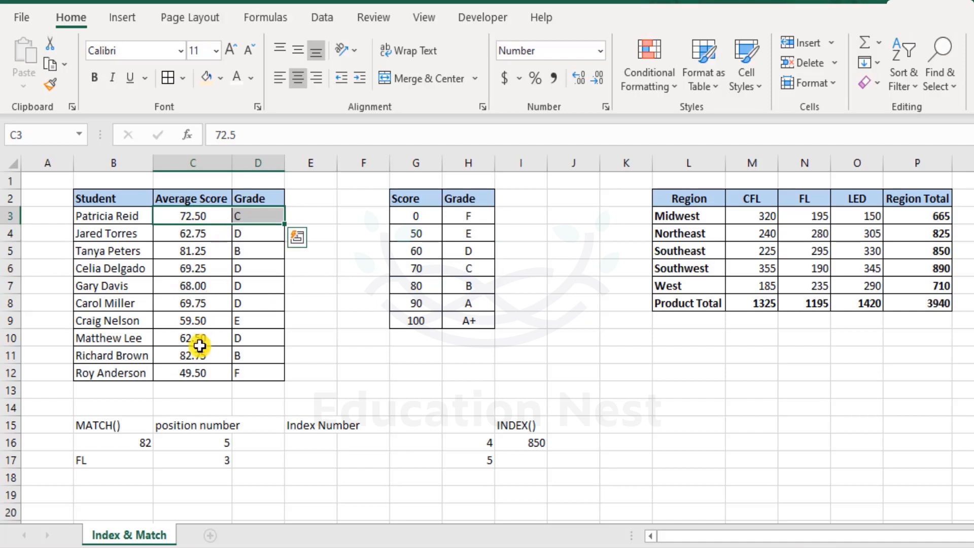
click(203, 318)
drag(203, 318, 239, 315)
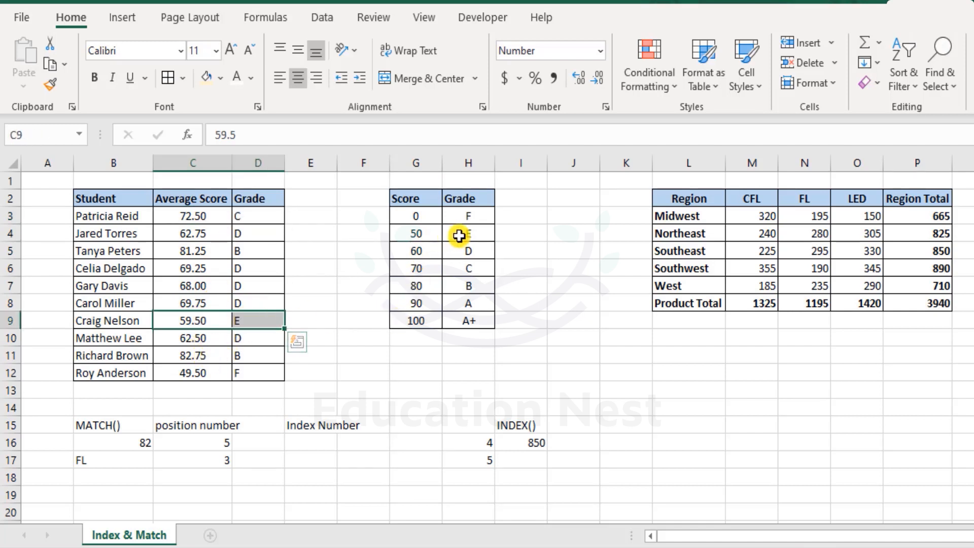
click(218, 358)
drag(218, 358, 253, 360)
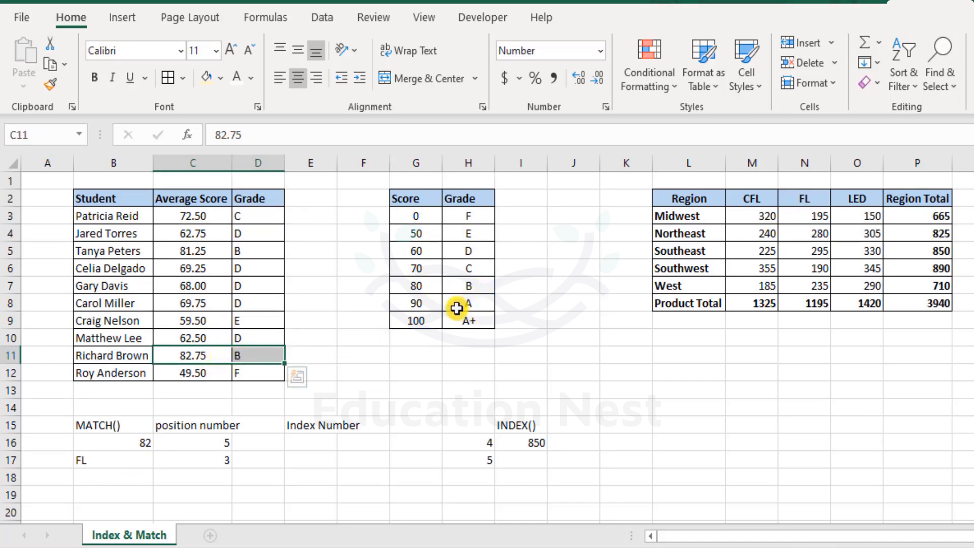
Test the grade lookup by setting the average score in C7 to 100
click(186, 290)
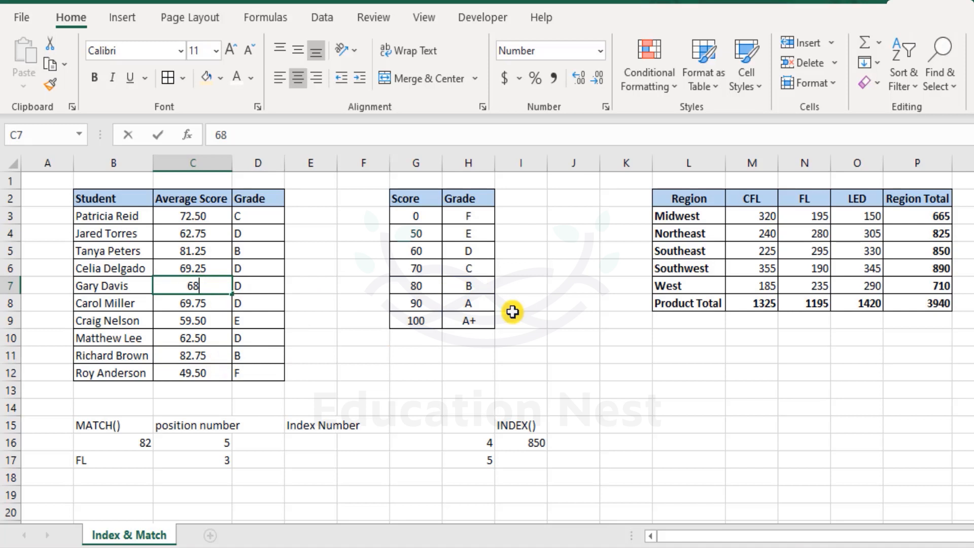
text(1000)
key(BackSpace)
key(Return)
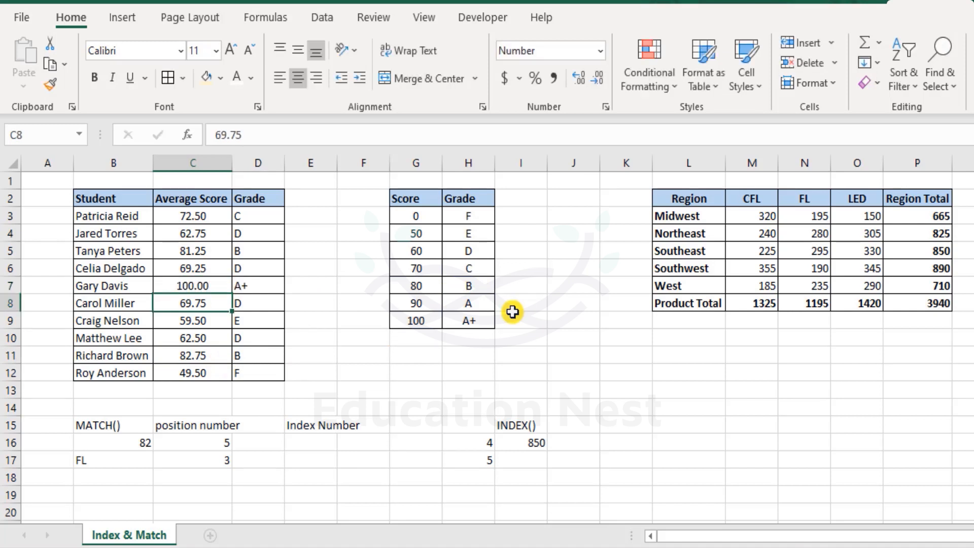
Try another average score in C7 and undo the test changes to that cell
key(Up)
key(F2)
key(BackSpace)
key(BackSpace)
key(BackSpace)
text(9)
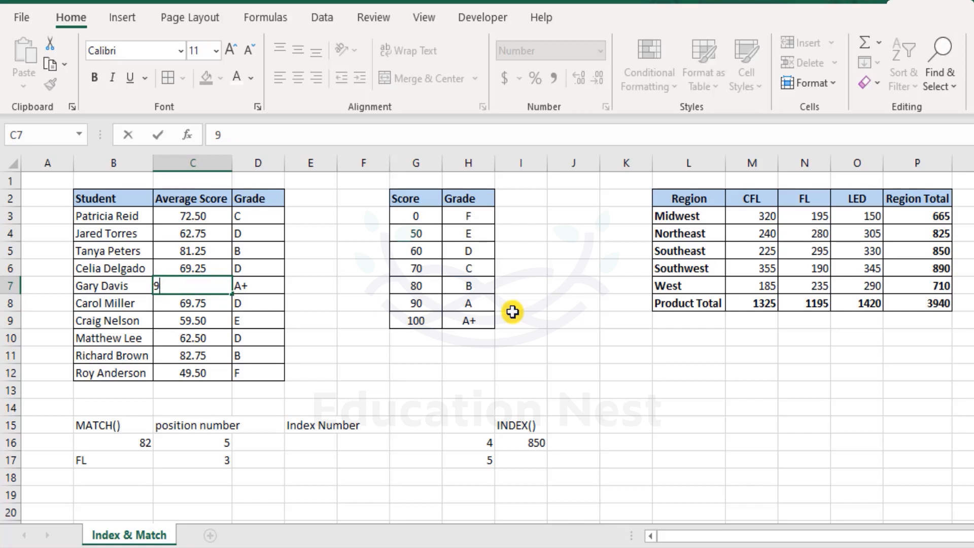
text(03)
key(Return)
key(ctrl+z)
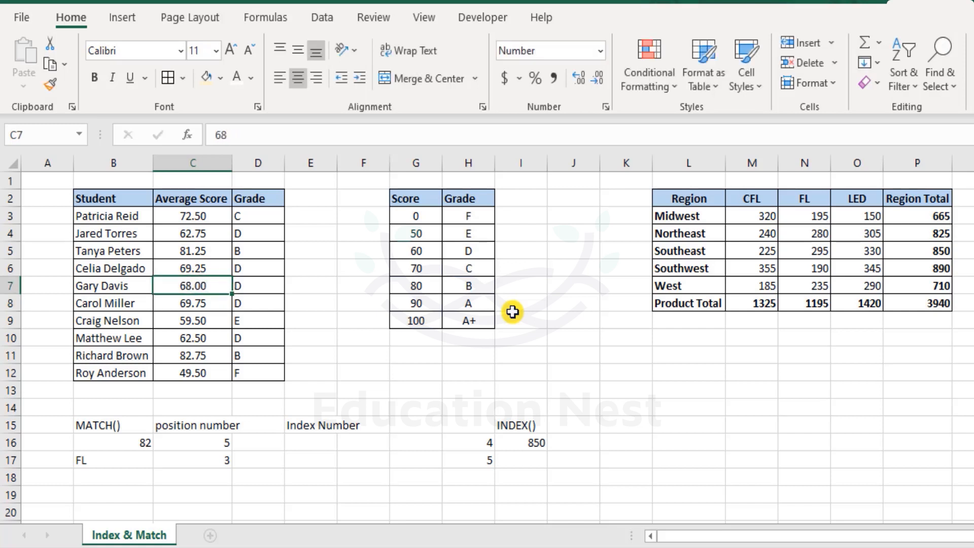
Move the INDEX() example block from H15:I17 to the range starting at B19, below the MATCH() example
click(65, 182)
click(703, 374)
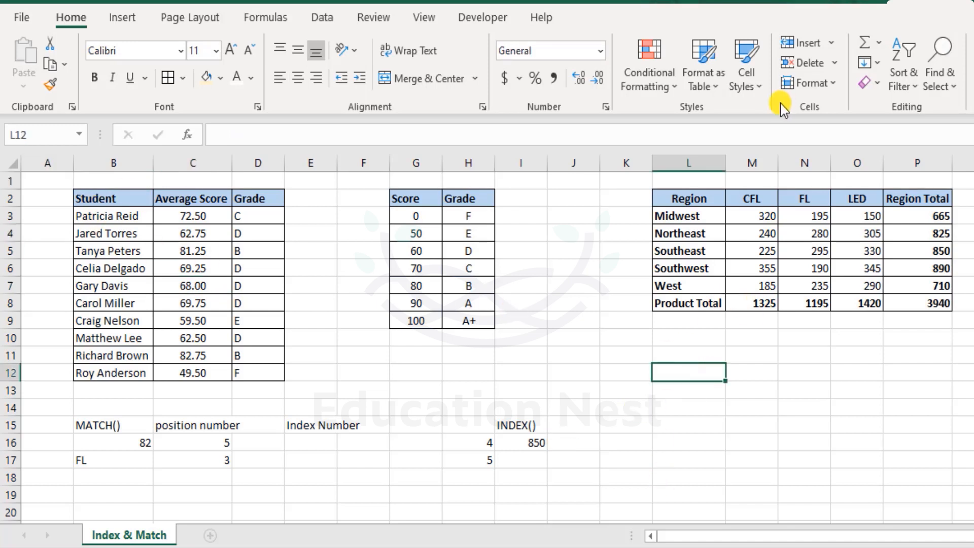
drag(478, 421, 515, 453)
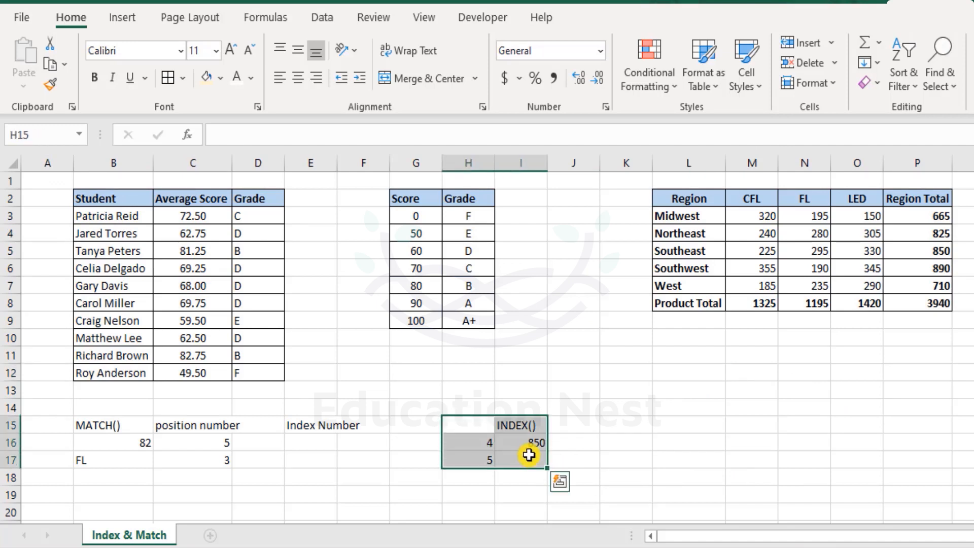
drag(488, 413, 136, 500)
click(623, 401)
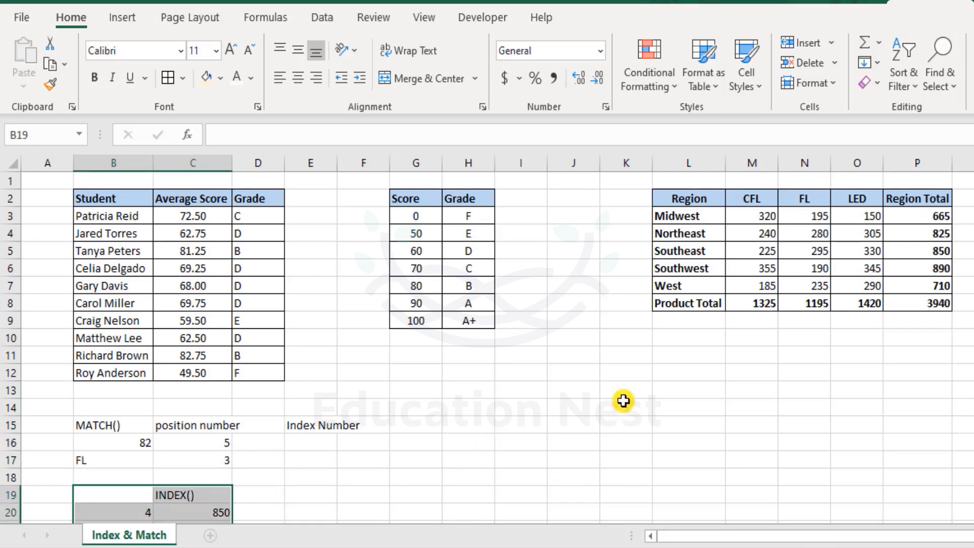
click(332, 426)
Enter West in L12 and LED in L13 as lookup values and shade both cells light orange
click(723, 377)
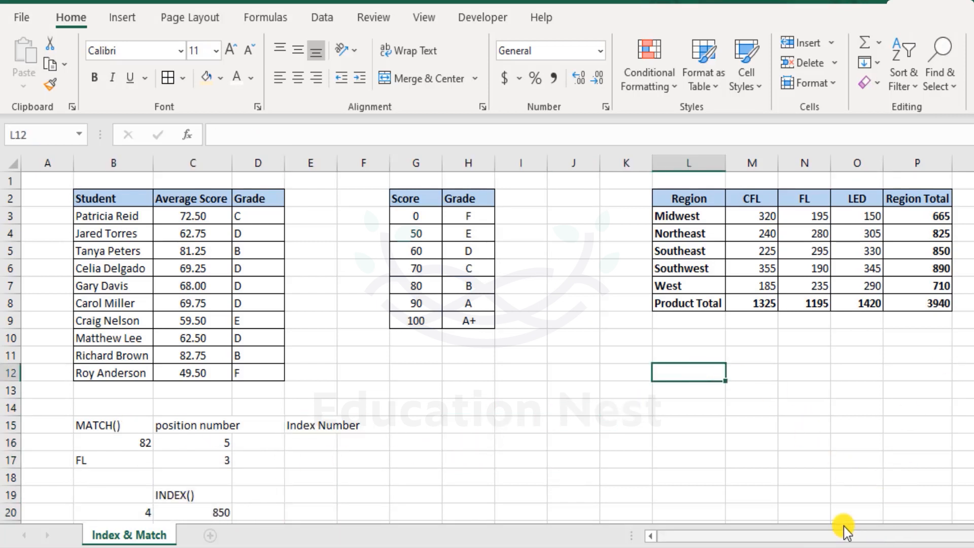
drag(855, 532, 873, 533)
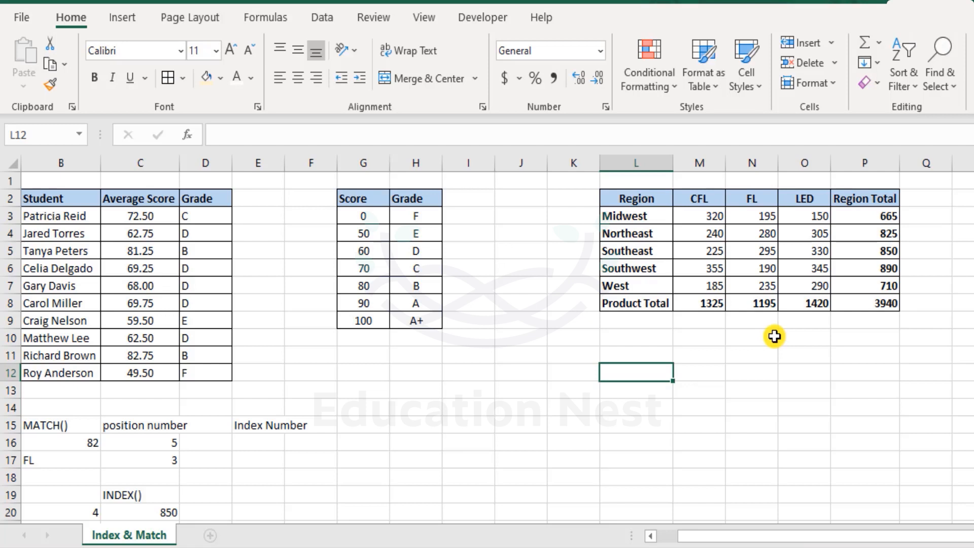
text(West)
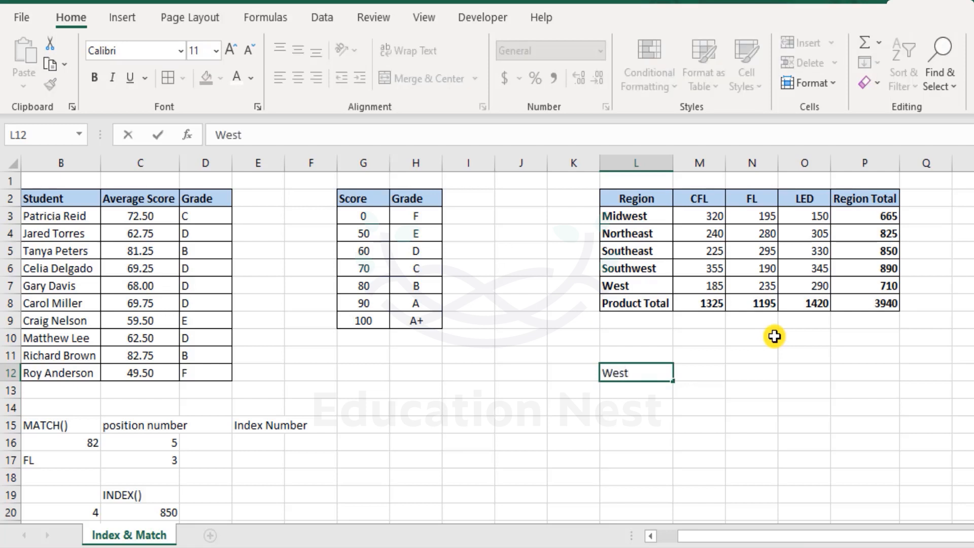
key(Return)
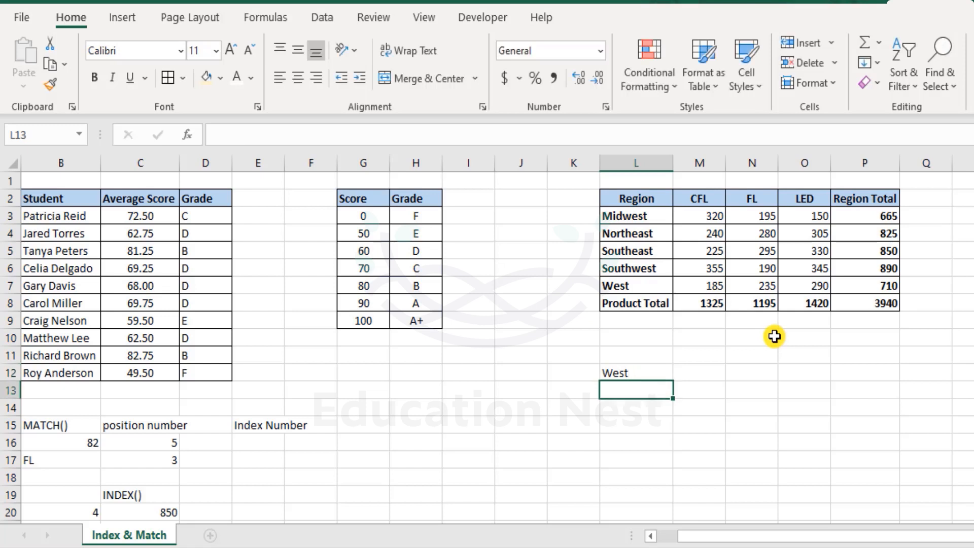
text(LED)
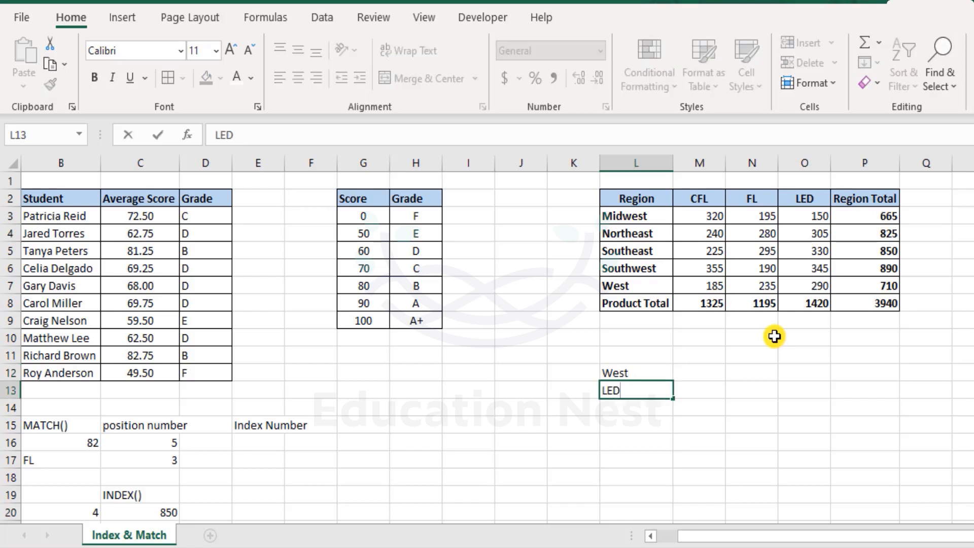
key(Return)
drag(631, 369, 641, 391)
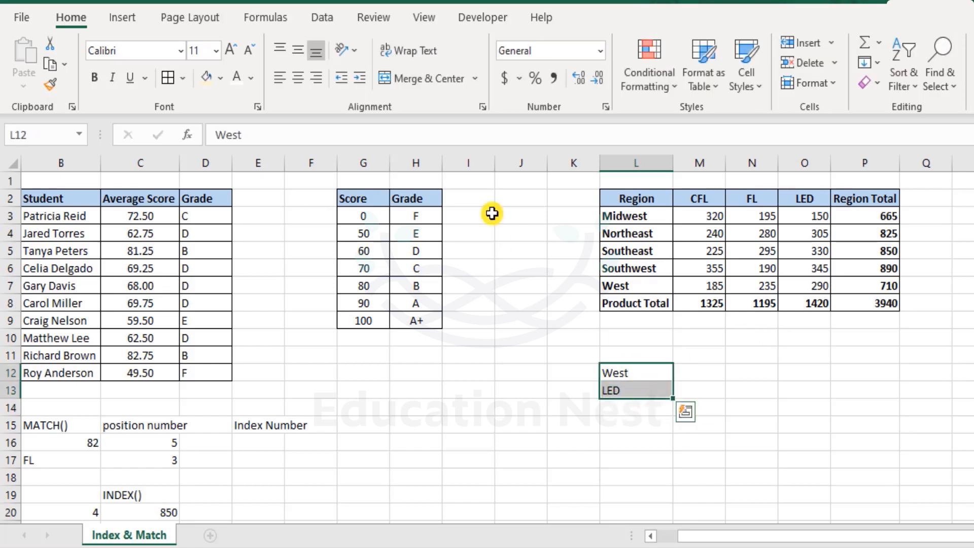
click(207, 78)
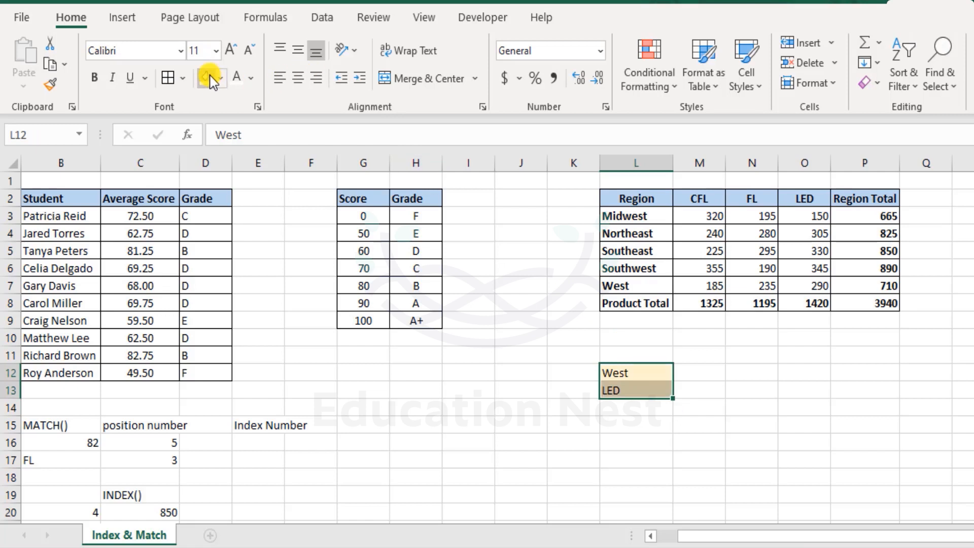
Enter =MATCH(L12,L2:L8,0) in M12 to find the region's row position with an exact match
click(688, 374)
text(=mat)
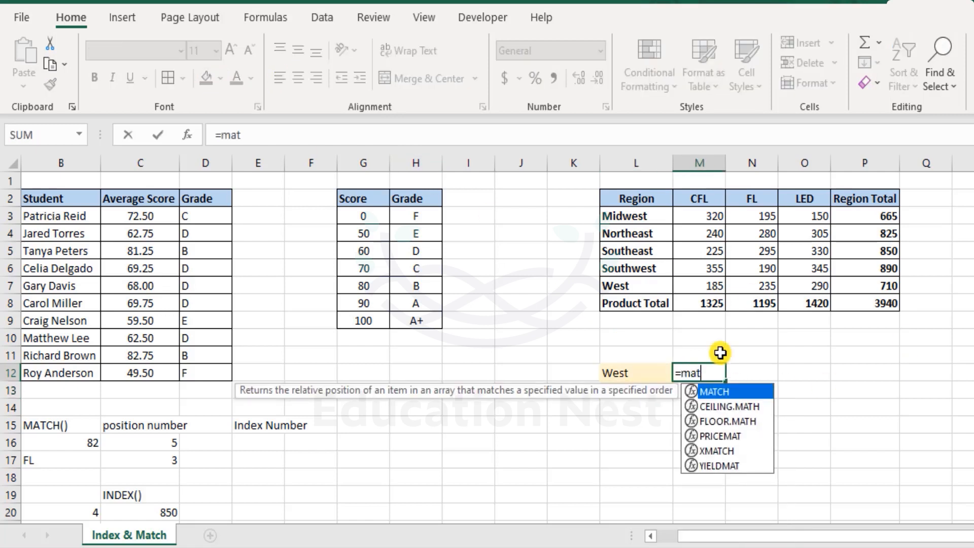
key(Tab)
click(642, 370)
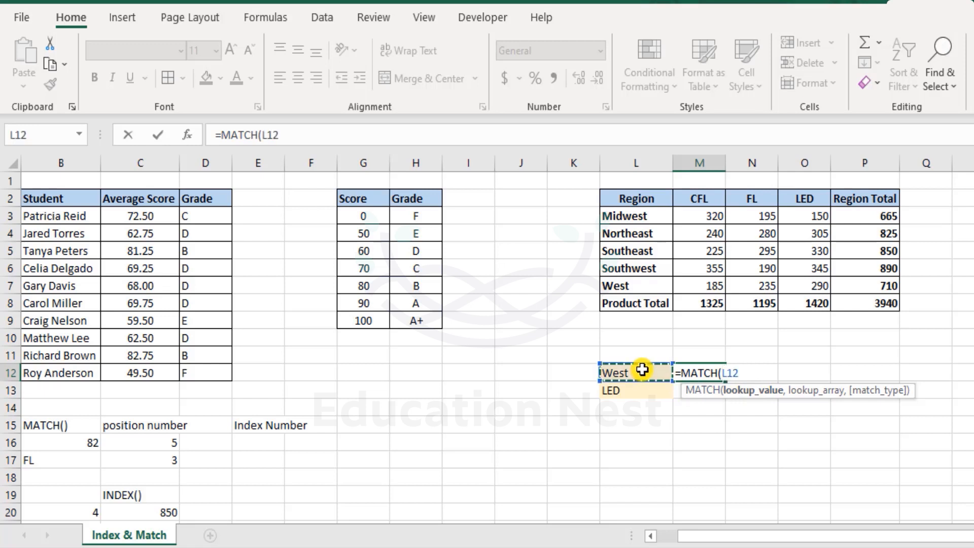
text(,)
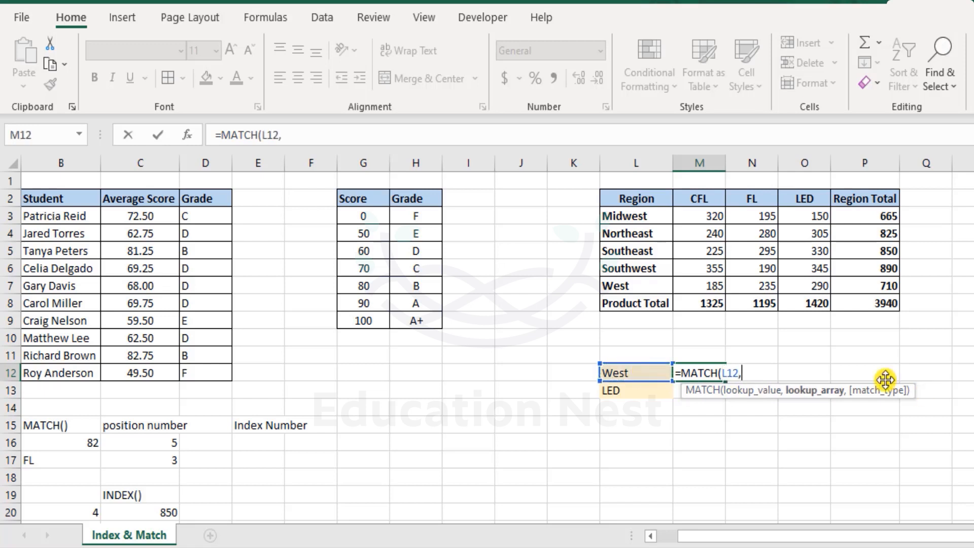
drag(634, 199, 648, 303)
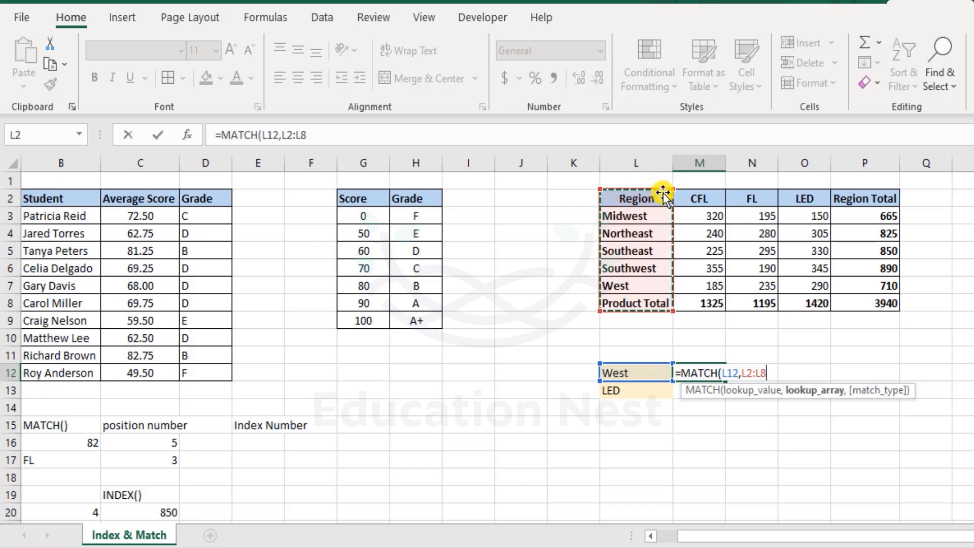
text(,)
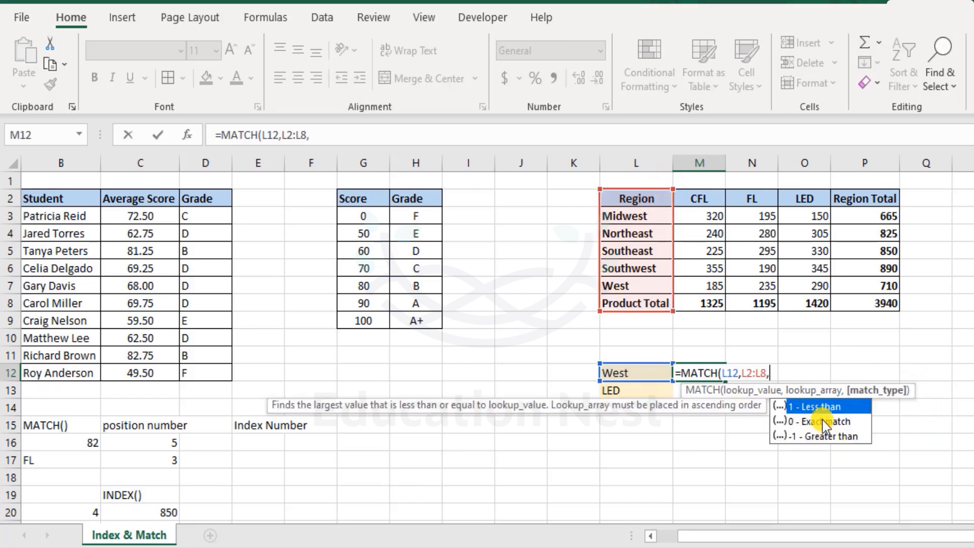
double_click(824, 421)
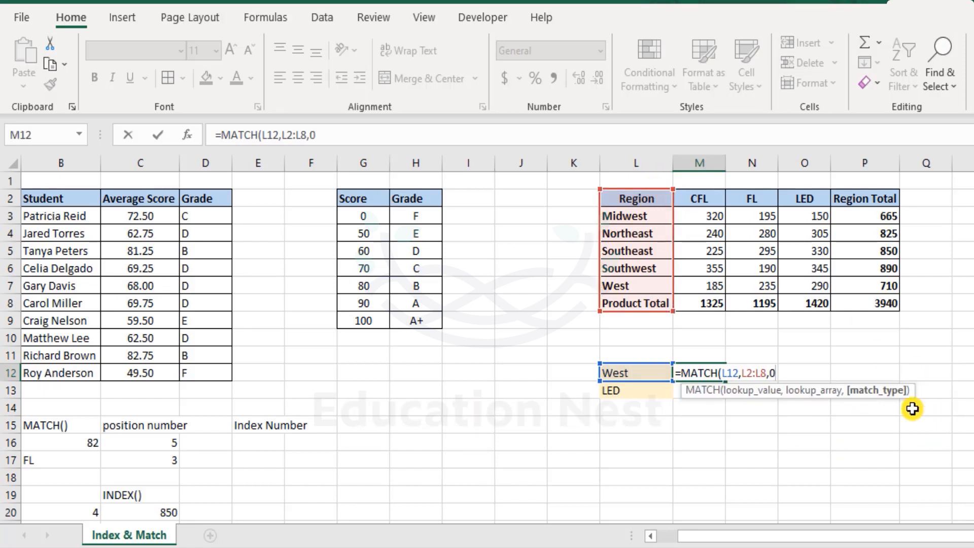
text())
key(Return)
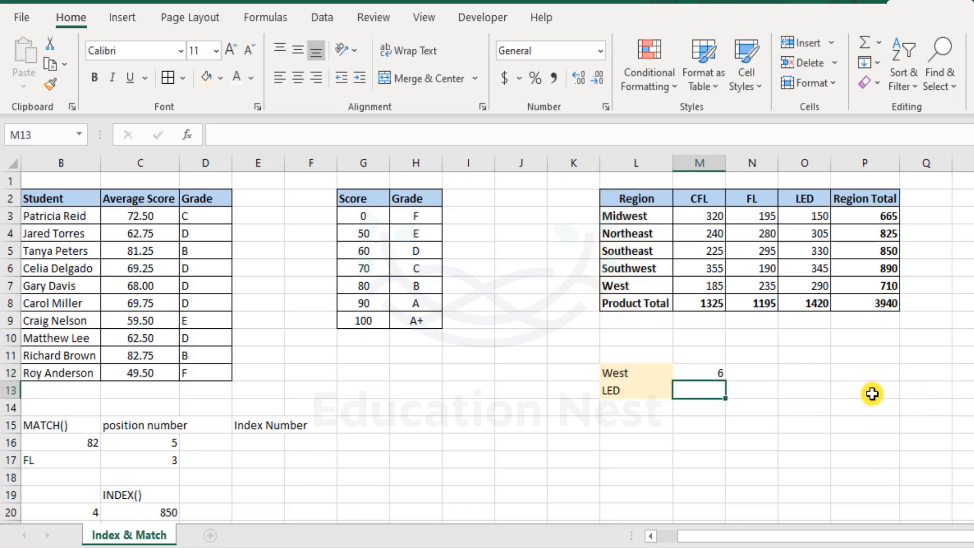
Enter =MATCH(L13,L2:P2,0) in M13 to find the product's column position with an exact match
text(=)
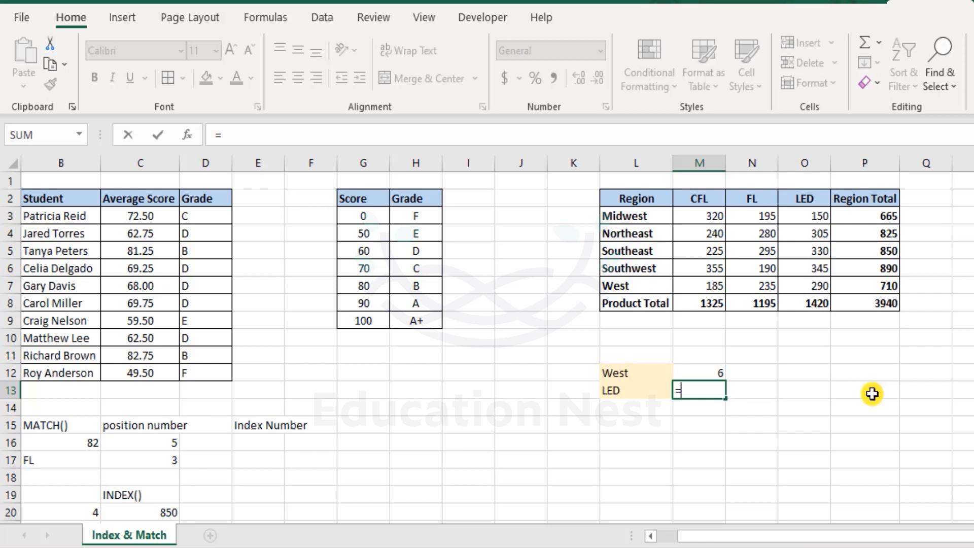
text(match)
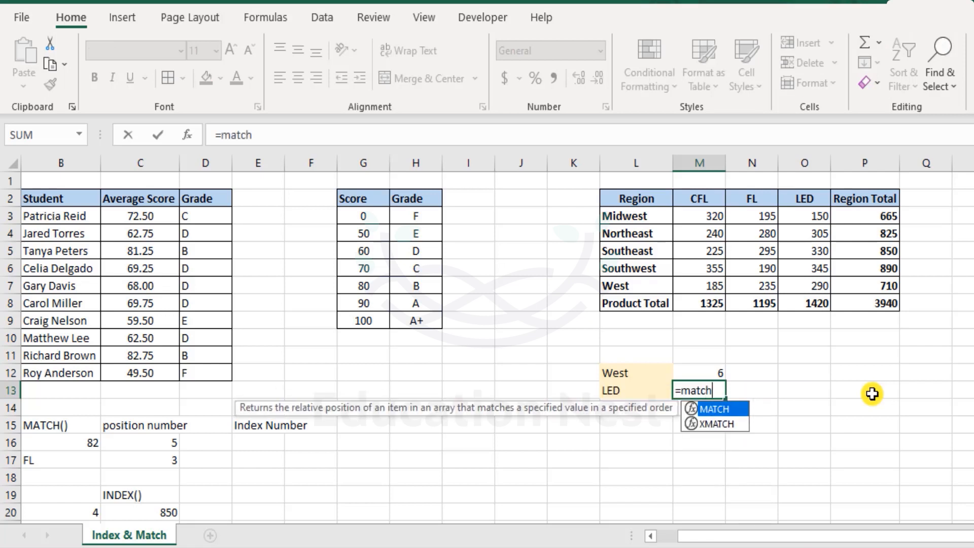
key(Tab)
click(656, 392)
text(,)
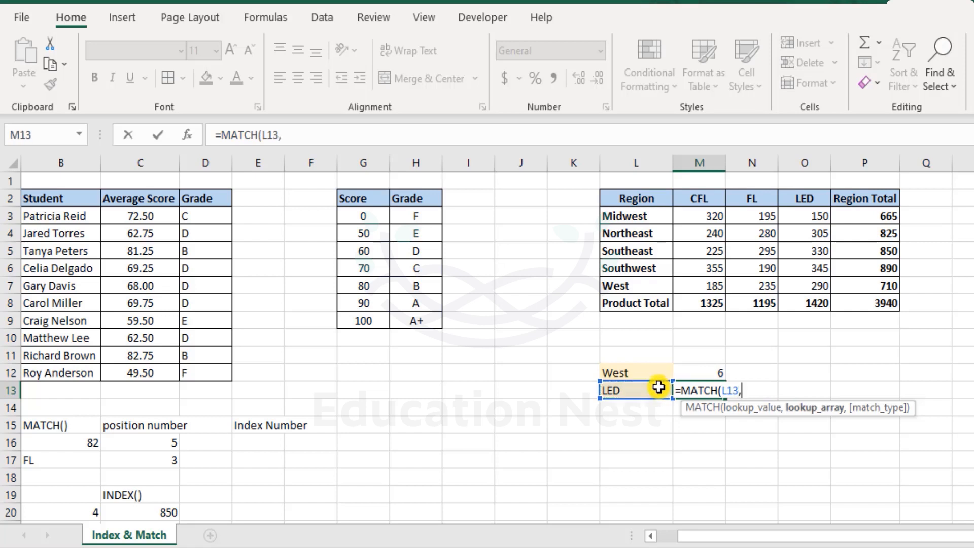
drag(631, 198, 862, 197)
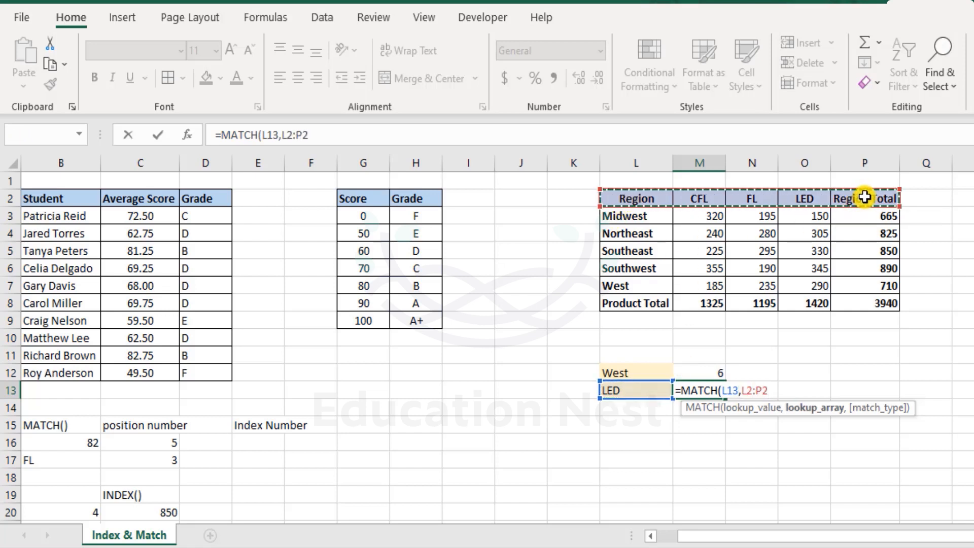
text(,)
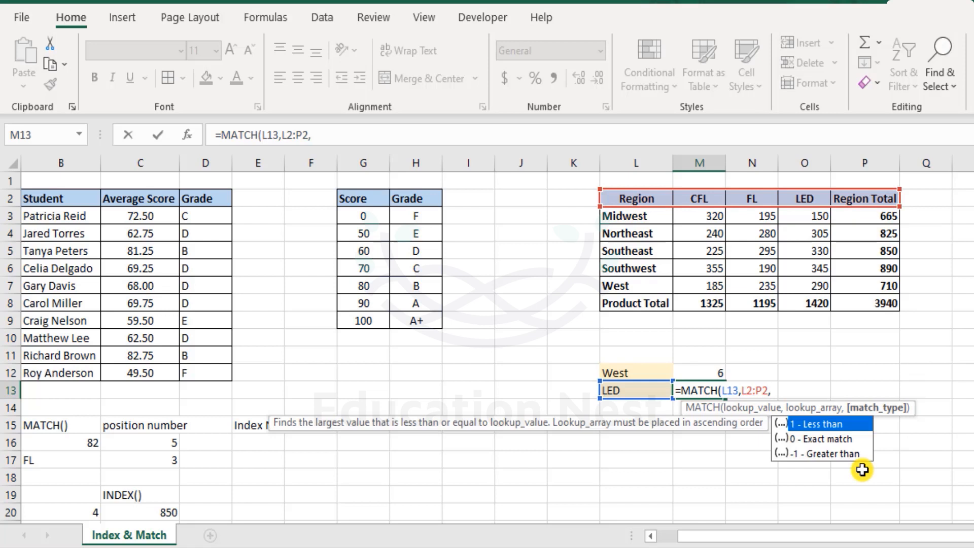
click(837, 438)
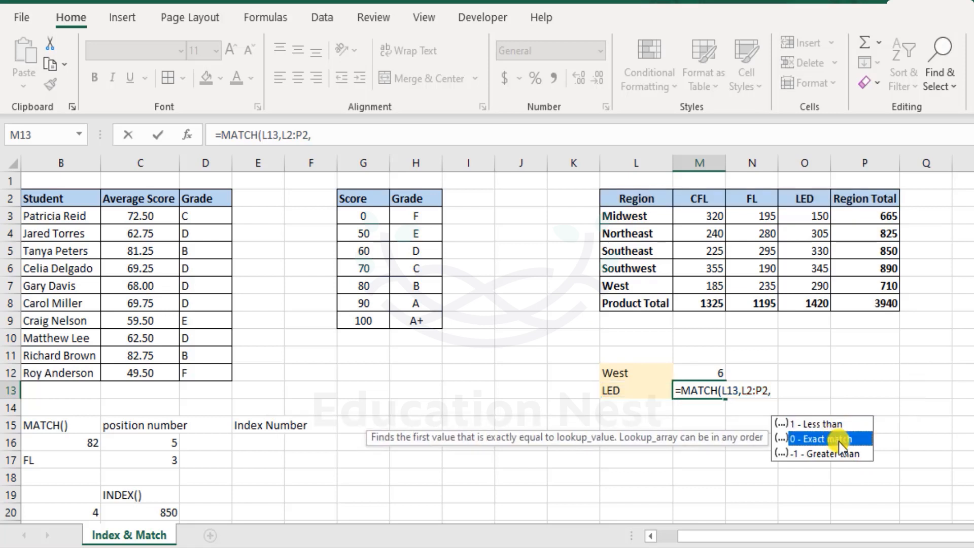
double_click(838, 439)
text())
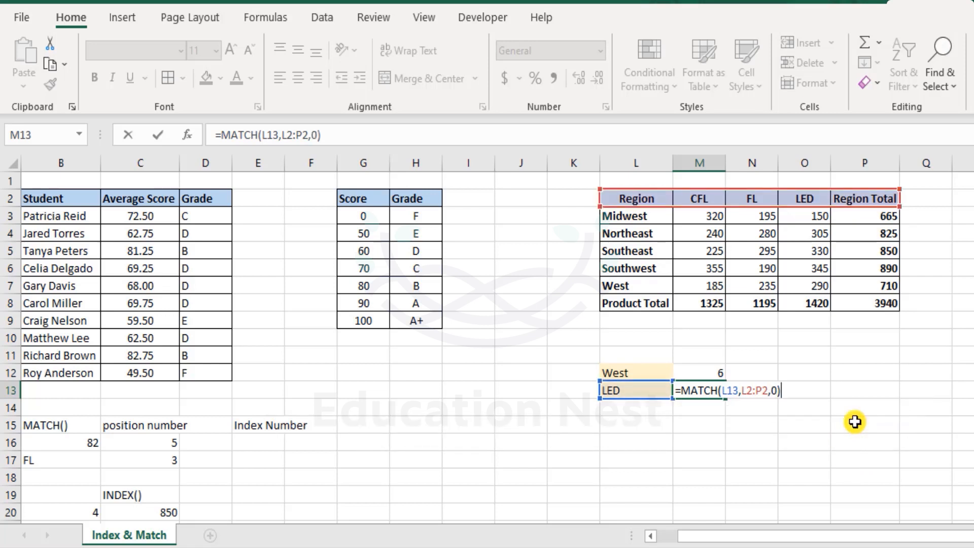
key(Return)
key(Up)
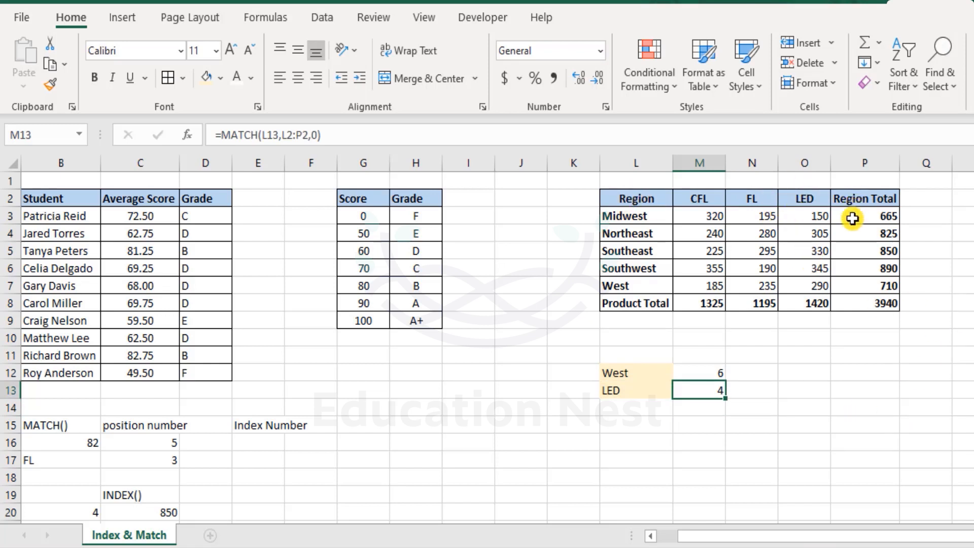
Enter =INDEX(L2:P8,M12,M13) in M14 to return the table value at the matched row and column positions
click(648, 284)
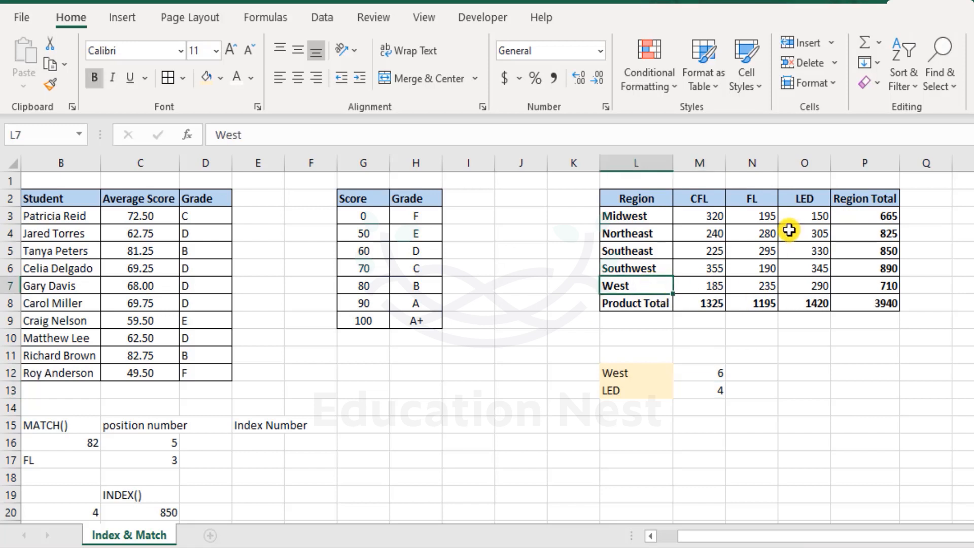
ctrl+click(800, 198)
click(820, 280)
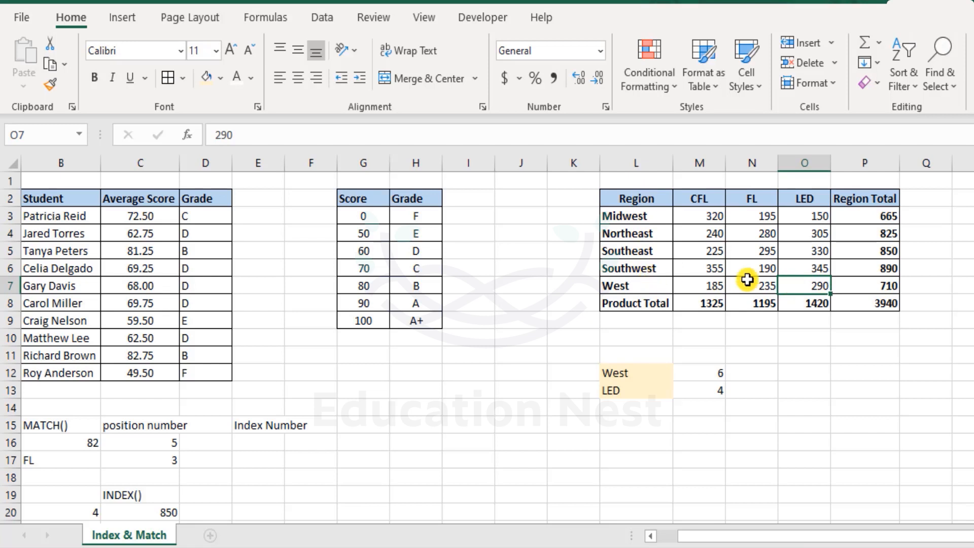
drag(640, 197, 910, 296)
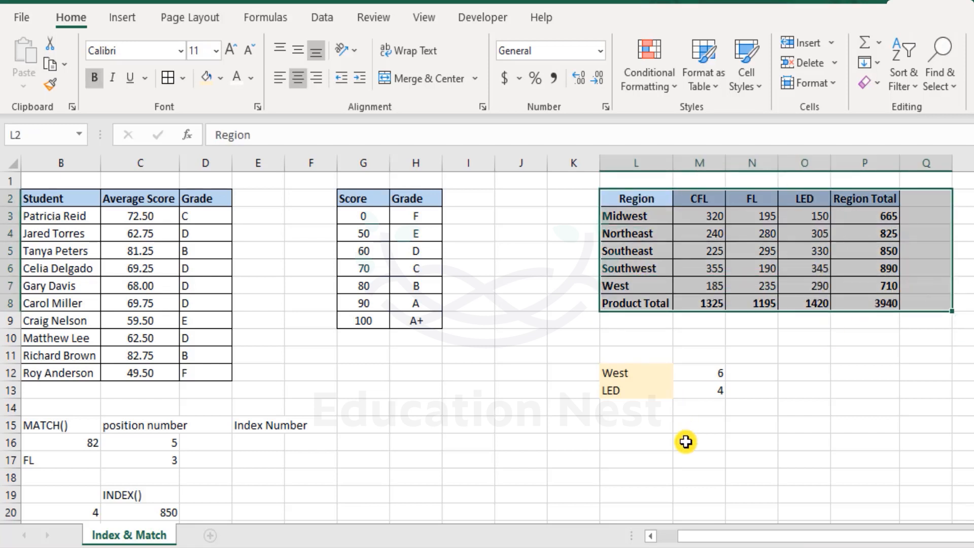
click(708, 409)
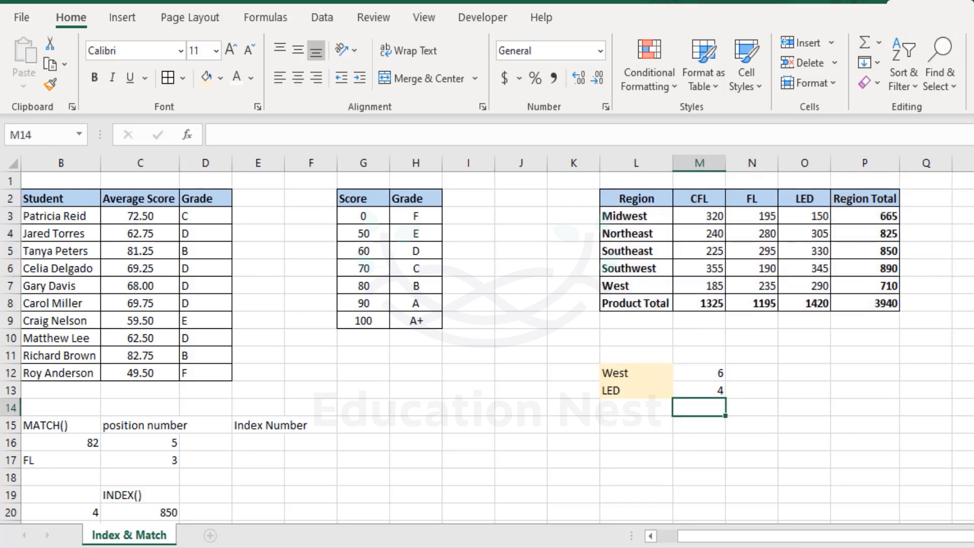
text(=inde)
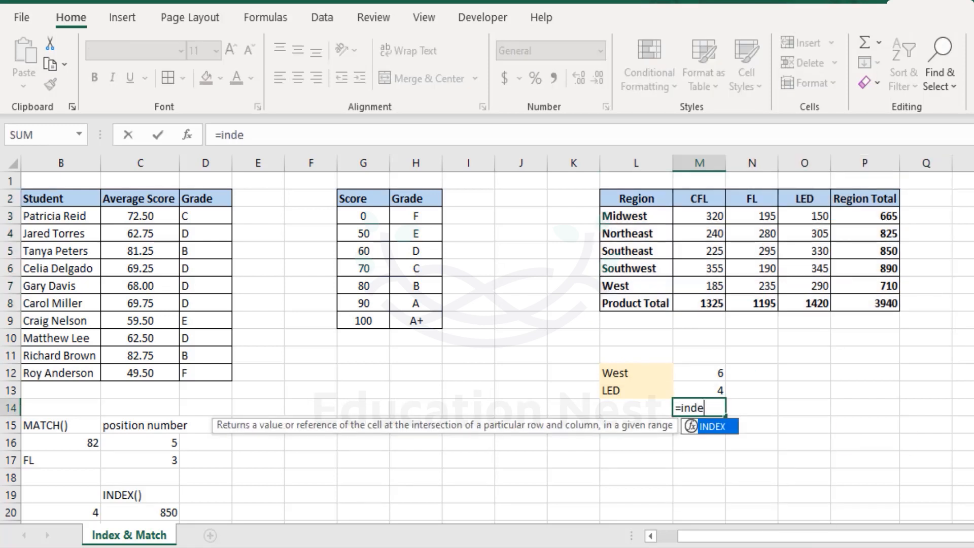
key(Tab)
drag(634, 201, 885, 305)
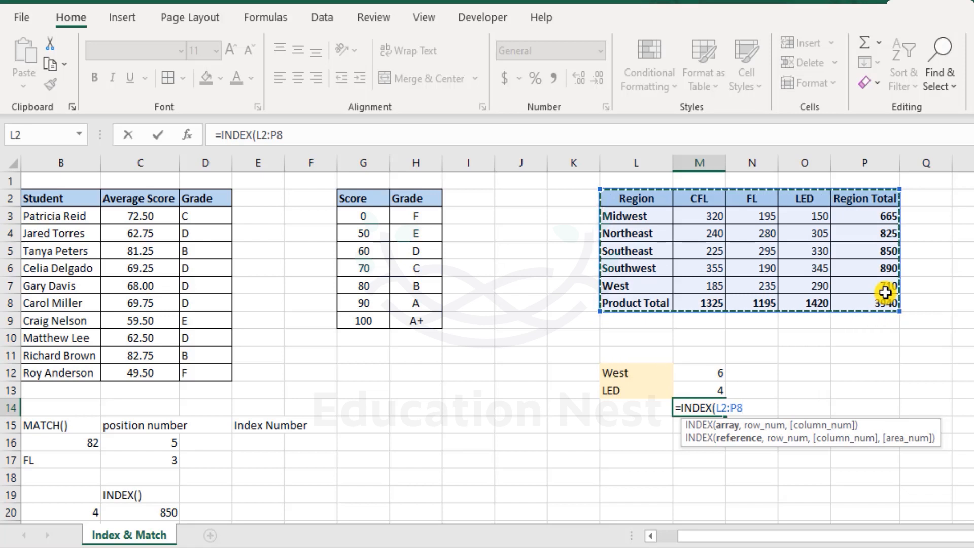
text(,)
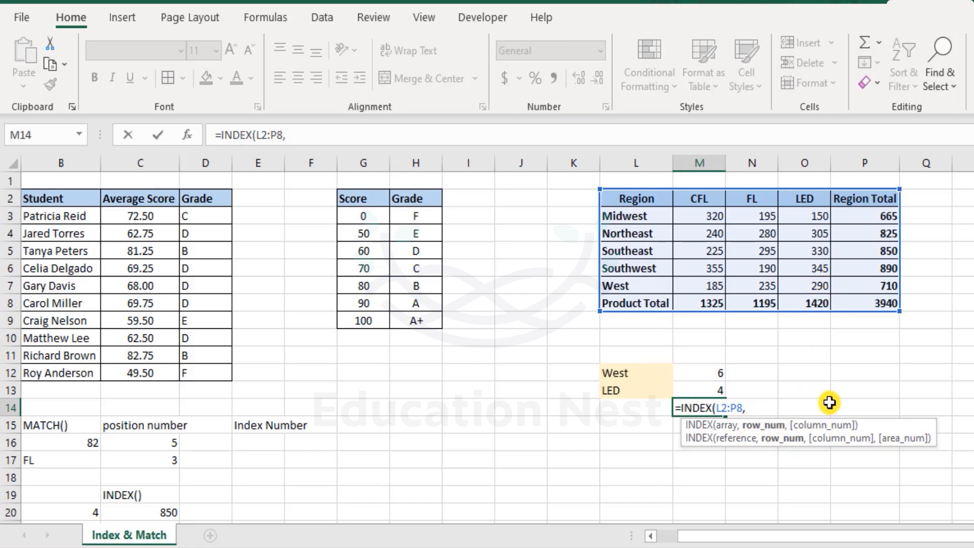
click(703, 373)
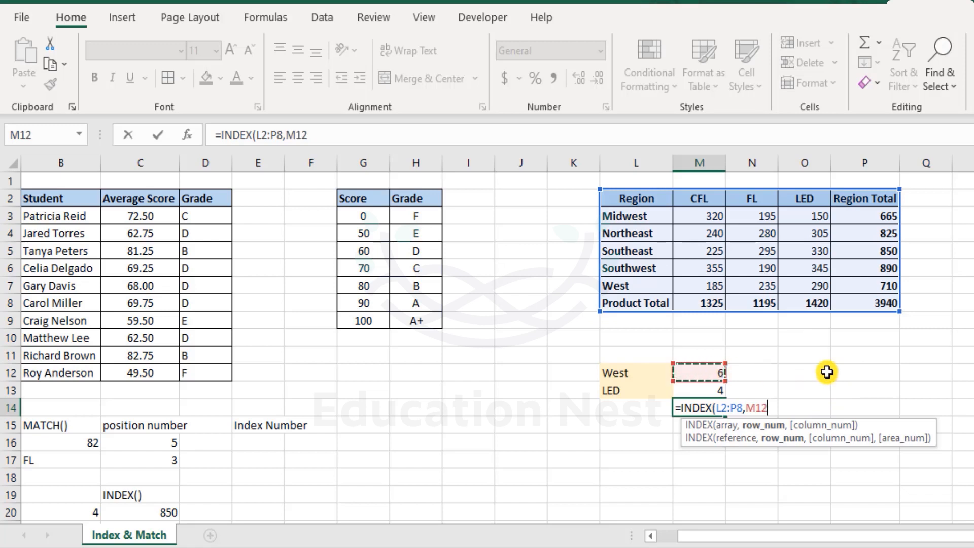
text(,)
click(707, 390)
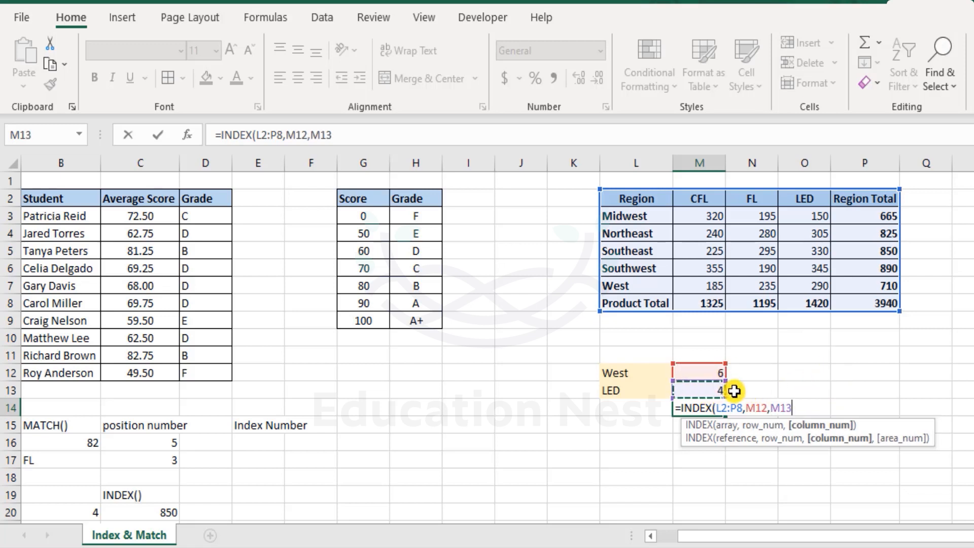
text())
key(Return)
key(Up)
key(Up)
key(Up)
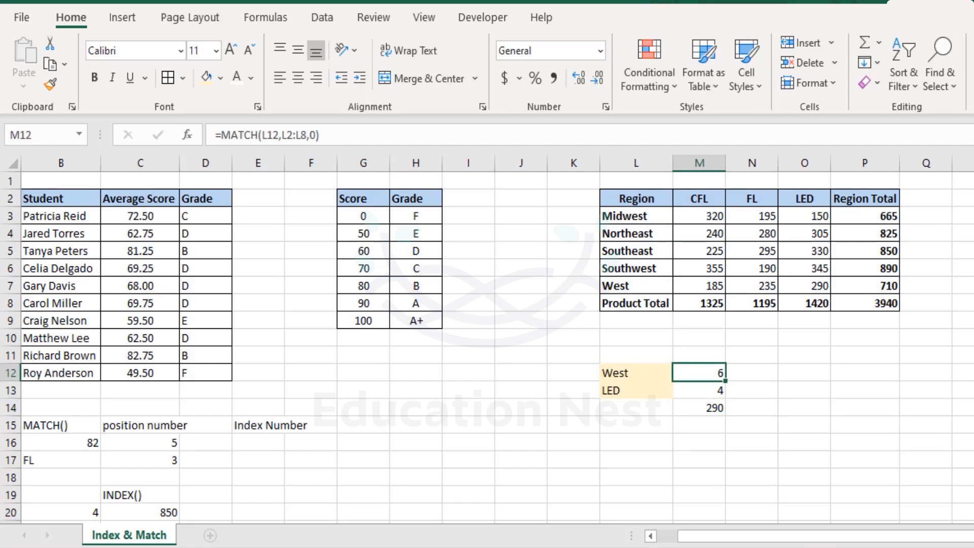
key(Down)
key(Up)
Test the lookup by swapping the product headers to LED in N2 and FL in O2, and undo the swap
click(757, 202)
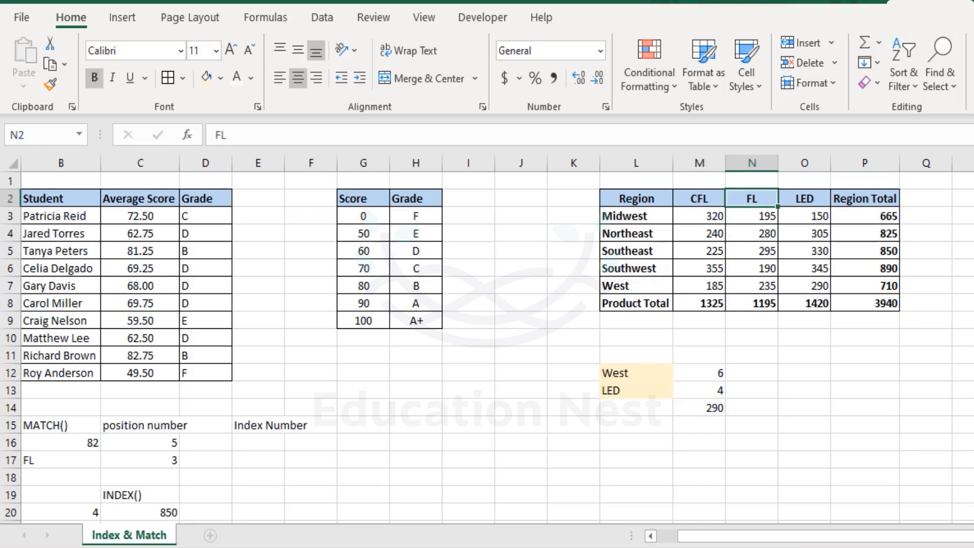
text(LED)
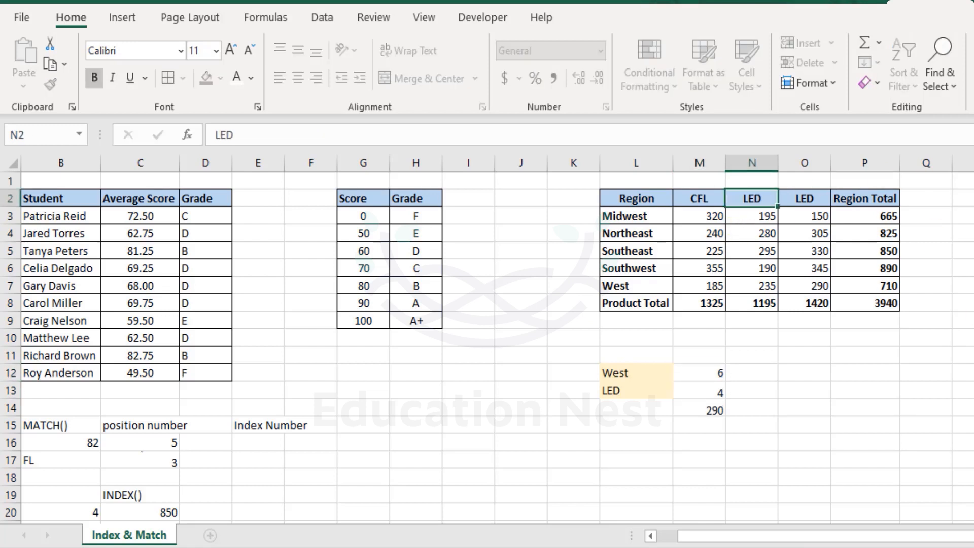
key(Tab)
text(FL)
key(Return)
drag(768, 199, 764, 271)
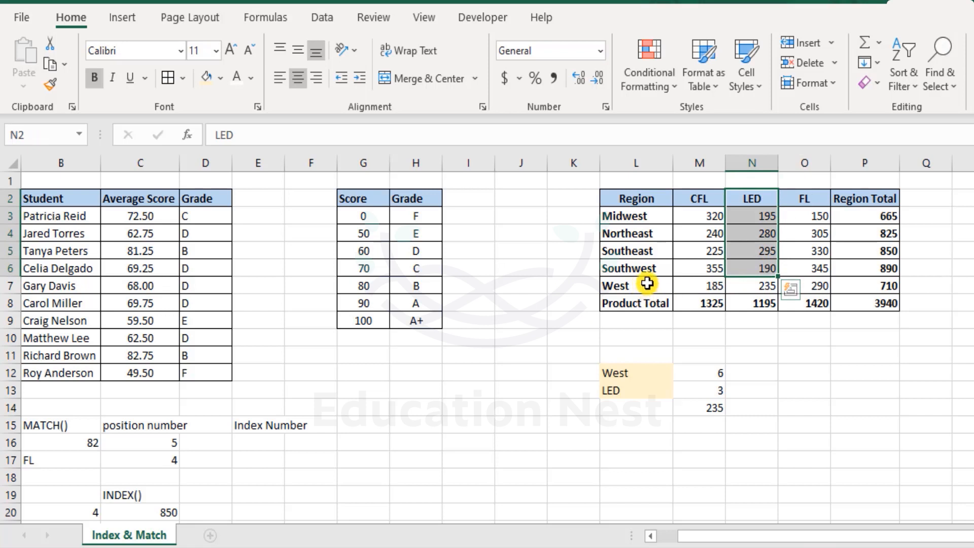
click(766, 284)
click(709, 408)
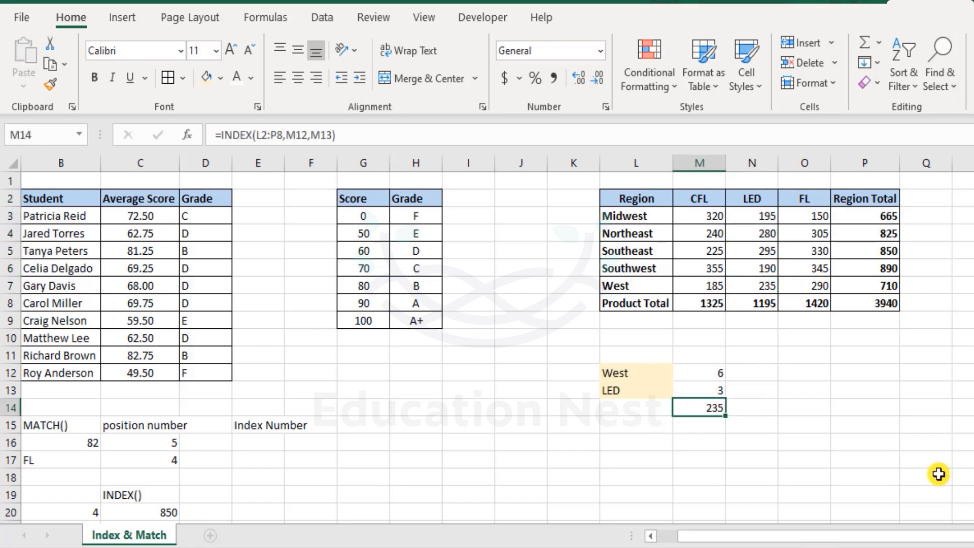
key(ctrl+z)
key(ctrl+z)
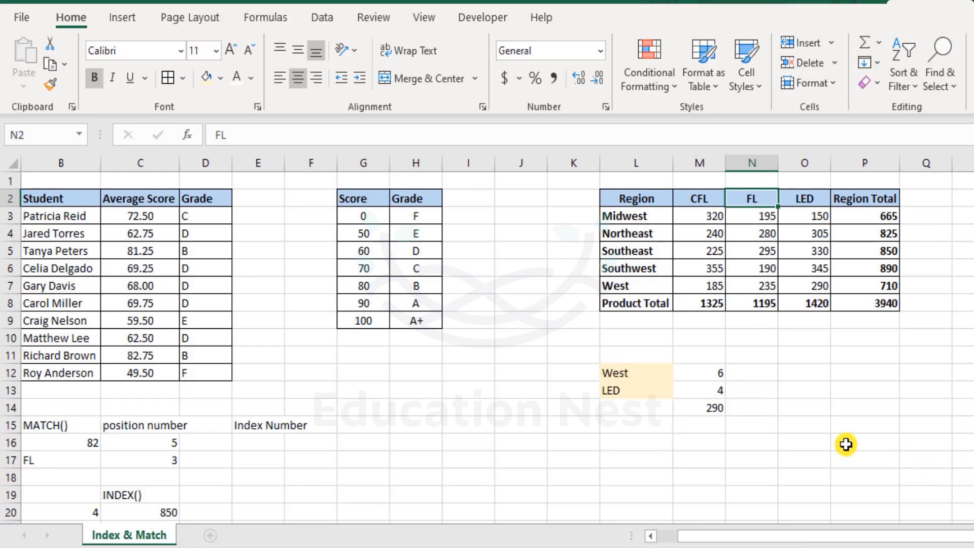
Replace the M12 reference in M14's INDEX formula with the MATCH(L12,L2:L8,0) expression copied from M12
double_click(709, 406)
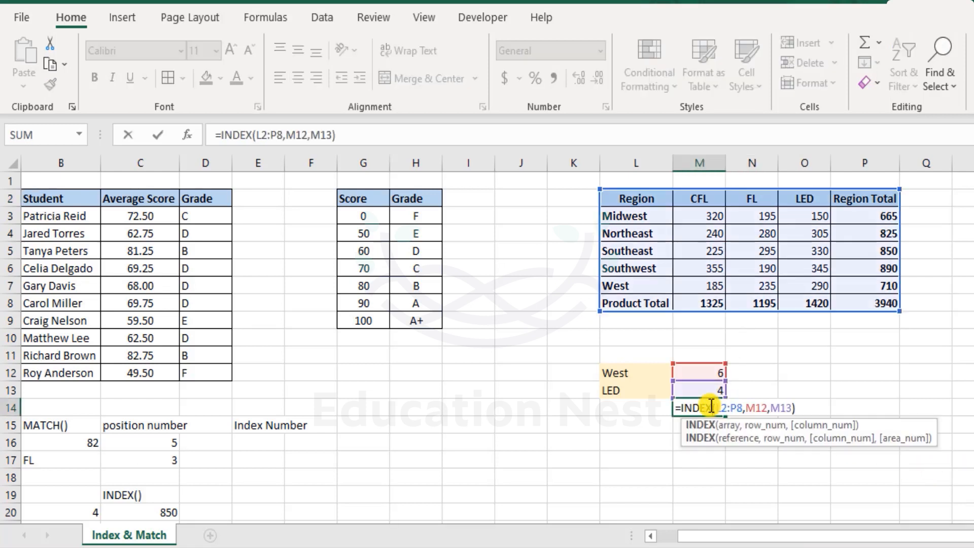
key(Escape)
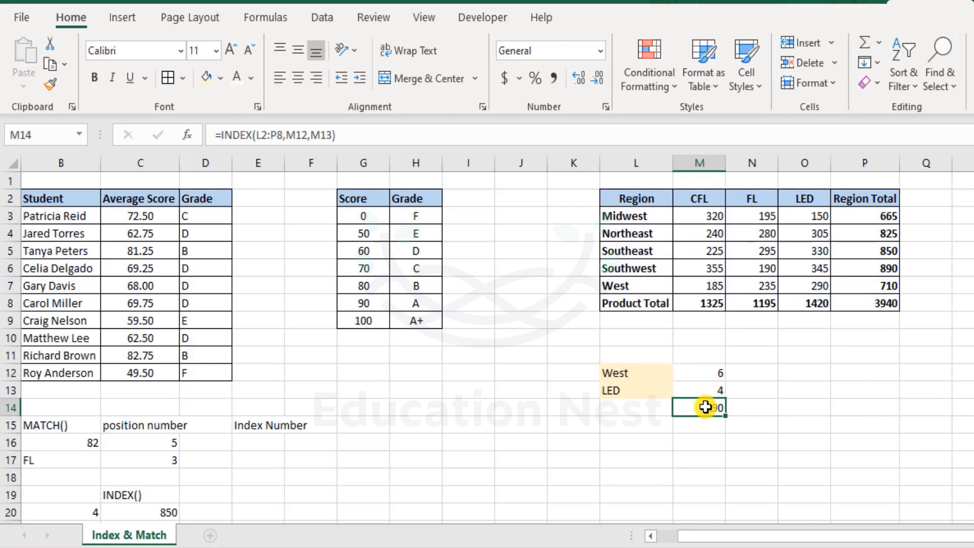
drag(688, 373, 703, 405)
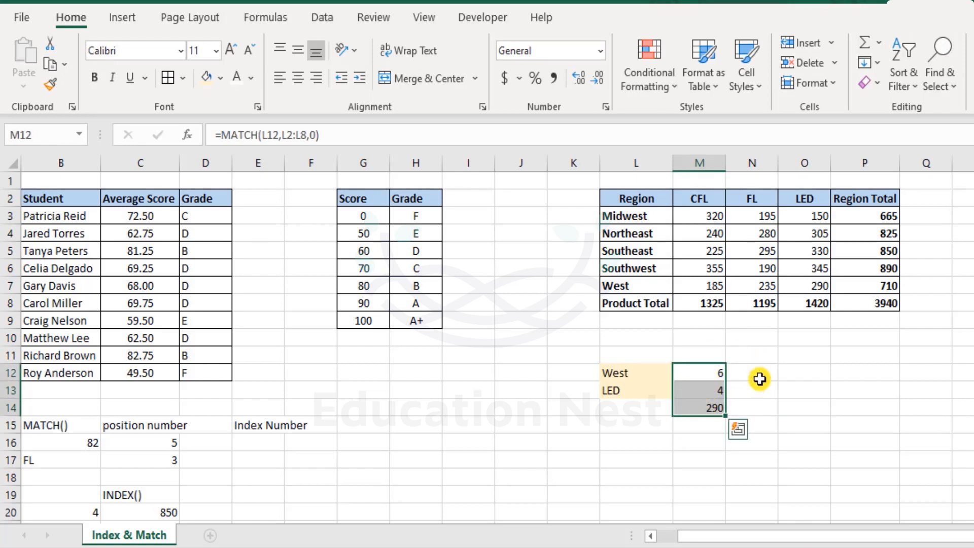
double_click(713, 374)
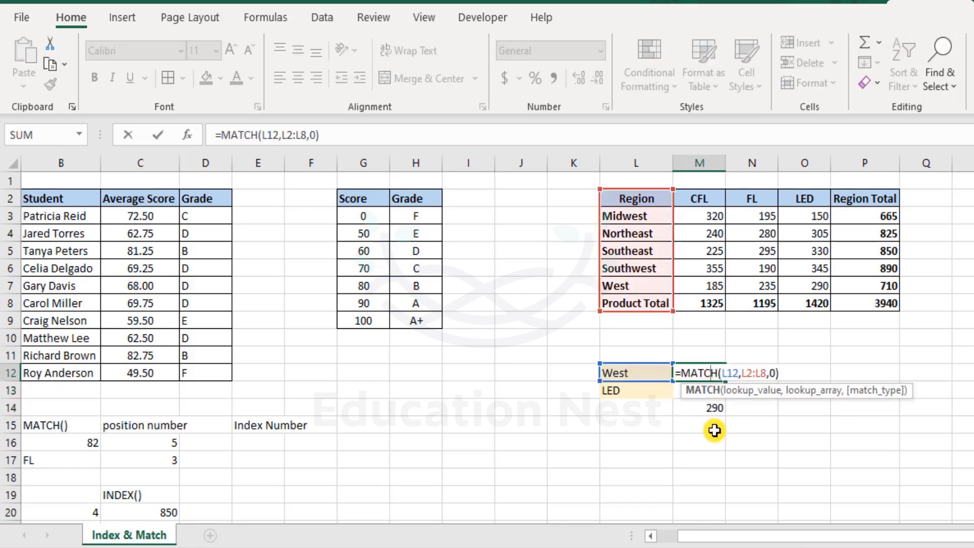
key(Escape)
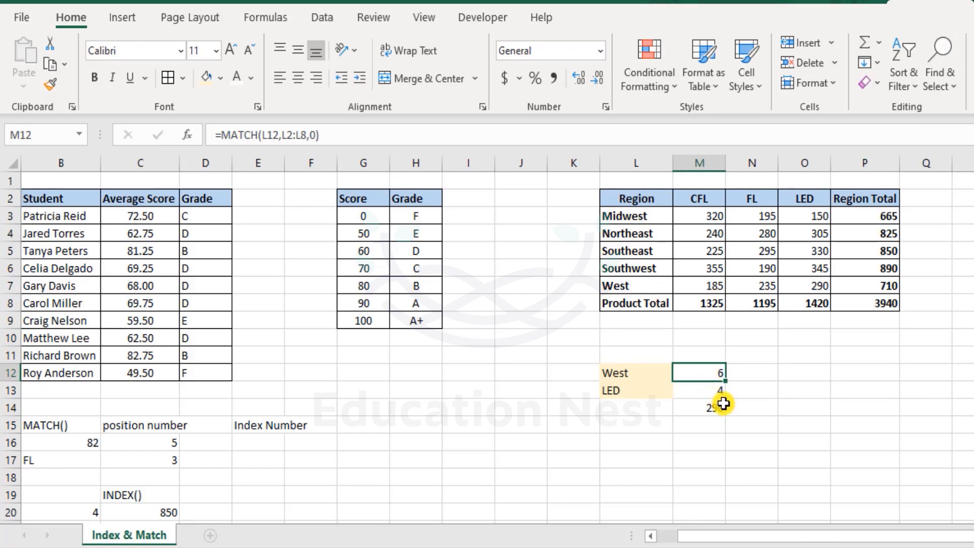
double_click(695, 370)
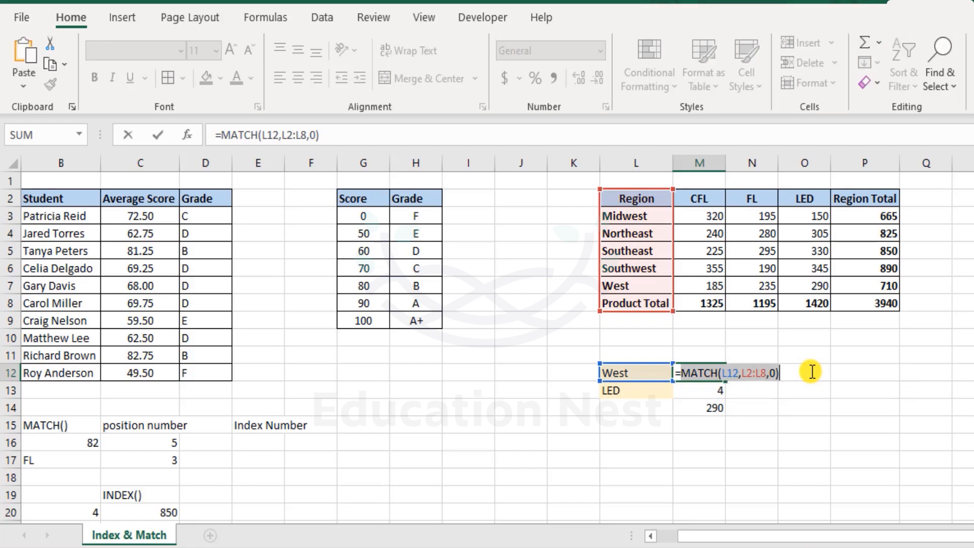
key(Escape)
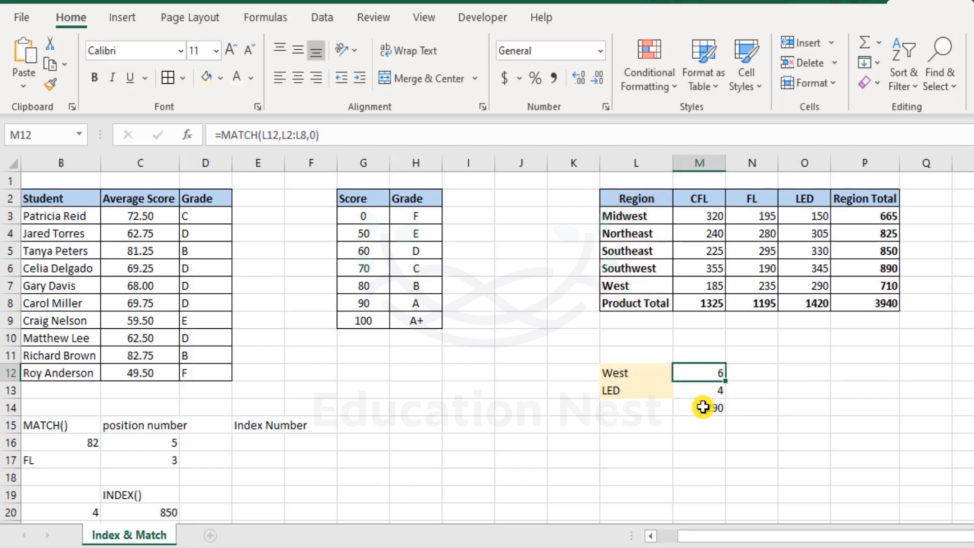
double_click(702, 407)
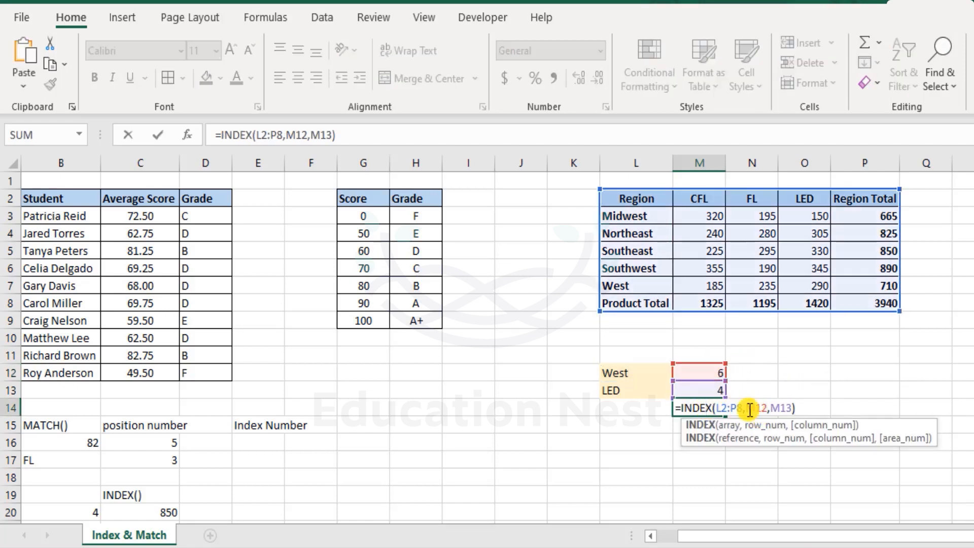
double_click(756, 408)
text(MATCH(L12,L2:L8,0))
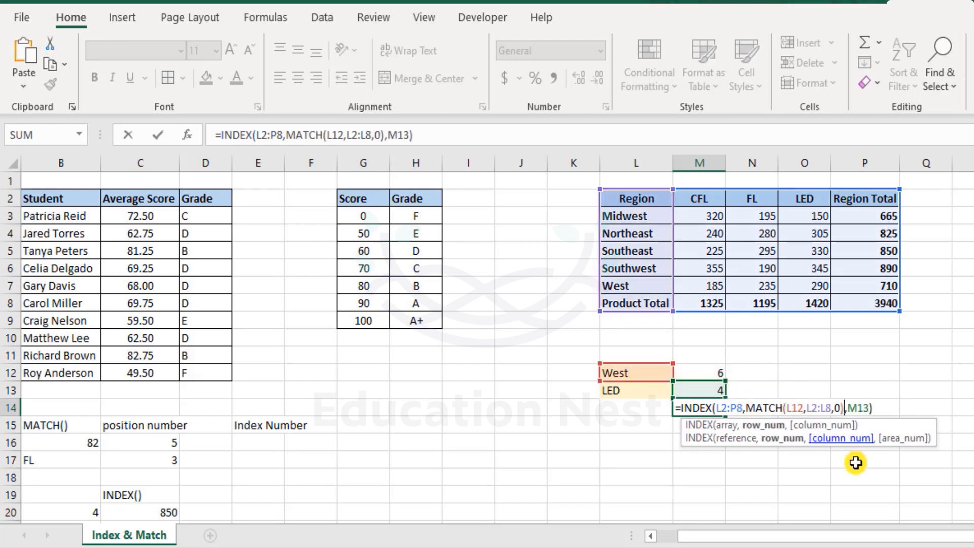
key(Return)
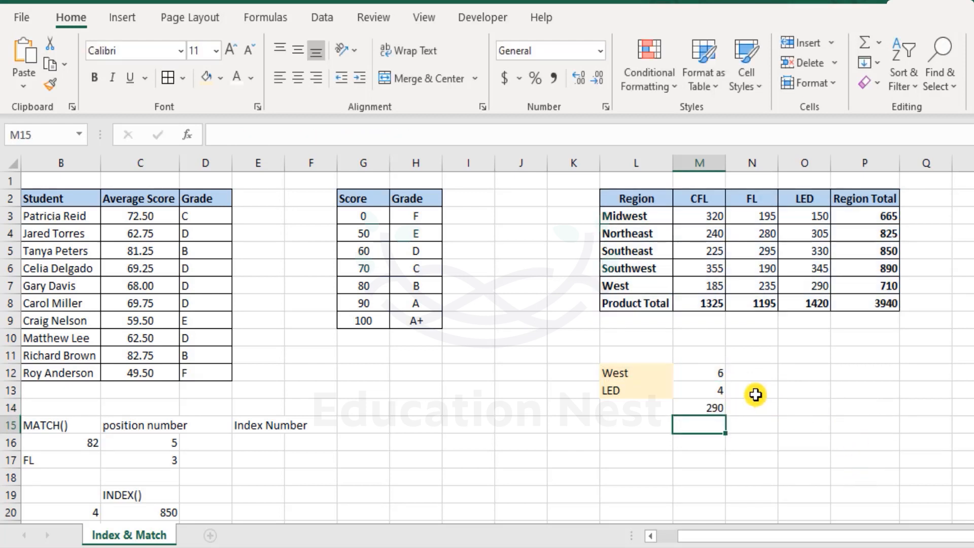
Replace the M13 reference in M14's INDEX formula with the MATCH(L13,L2:P2,0) expression copied from M13
double_click(702, 389)
drag(687, 390, 865, 407)
key(ctrl+c)
key(Escape)
click(716, 407)
double_click(716, 407)
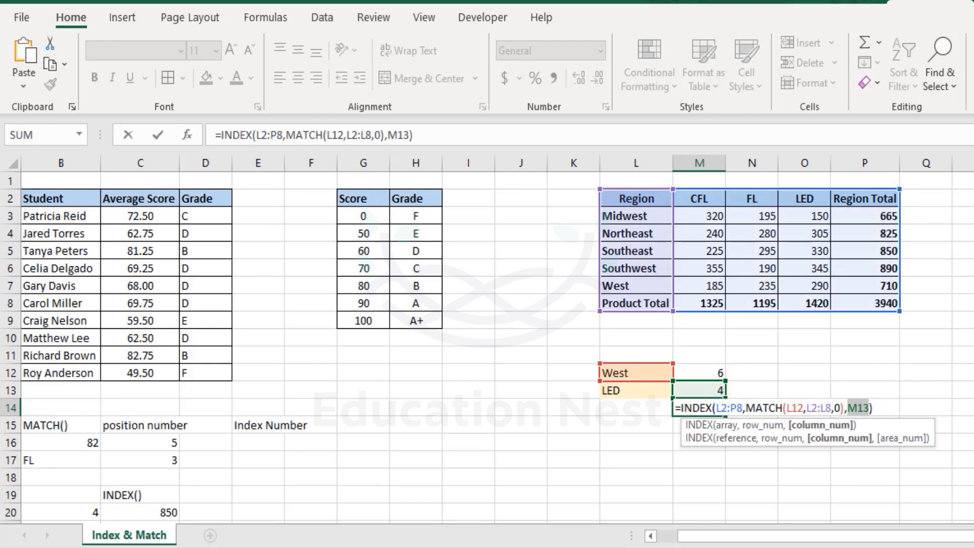
key(ctrl+v)
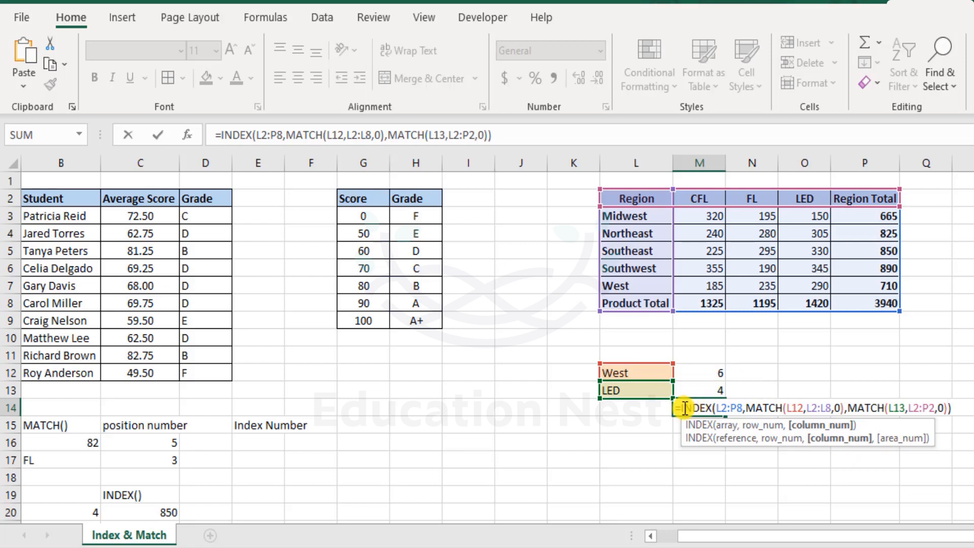
drag(699, 407, 960, 403)
click(961, 403)
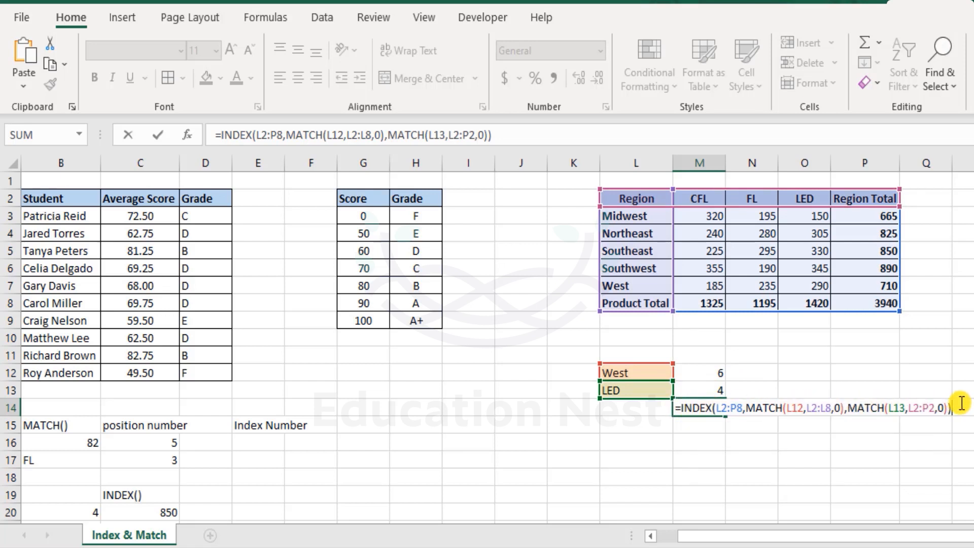
key(Return)
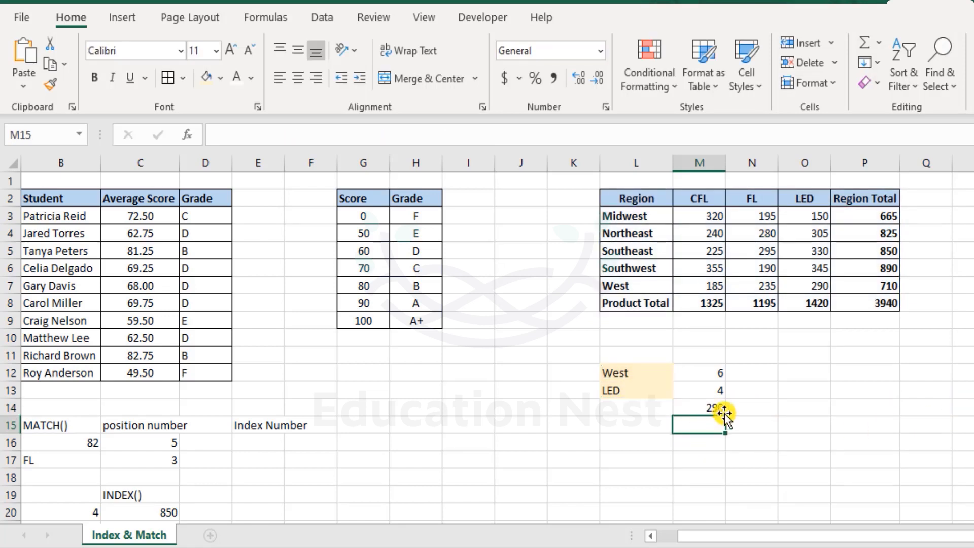
Enter 1500 in L16 as the product total to look up
key(Down)
key(Left)
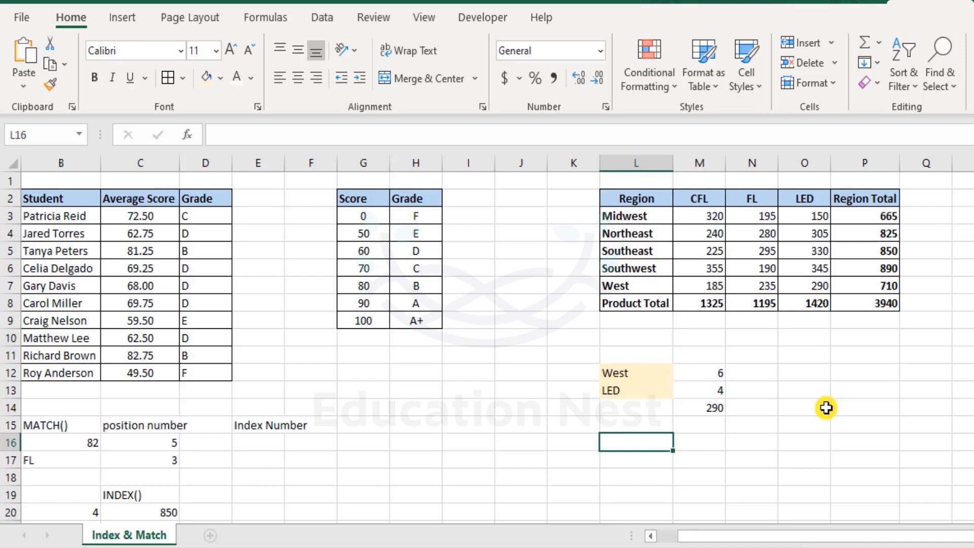
text(1500)
key(Return)
Start an INDEX formula in M16 with L2:P8 as the array and 1 as the row number
key(Up)
key(Right)
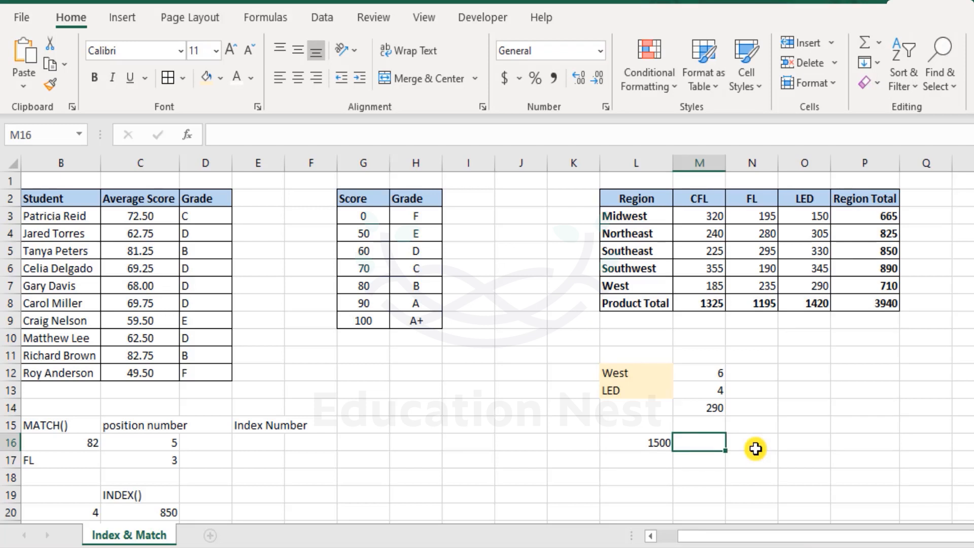
text(=)
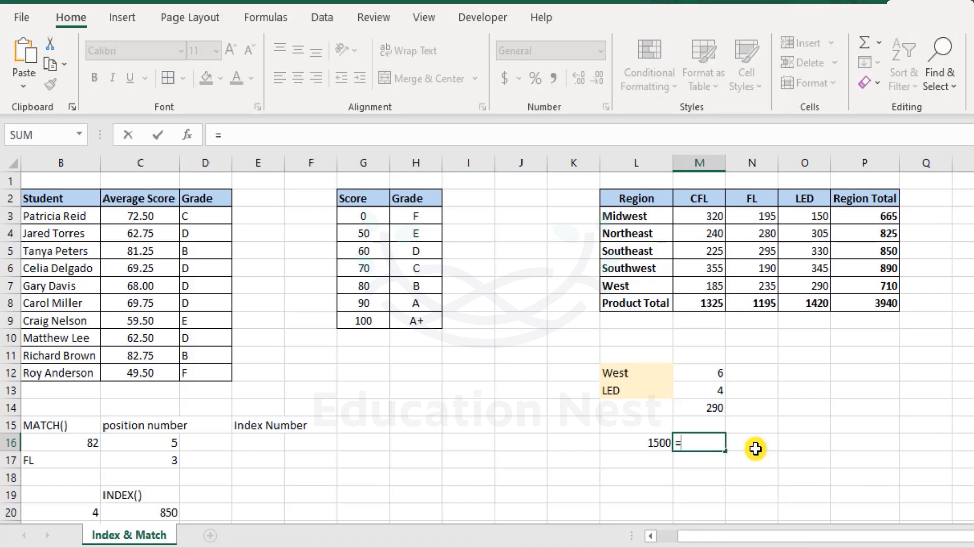
text(index()
drag(656, 199, 885, 304)
text(,)
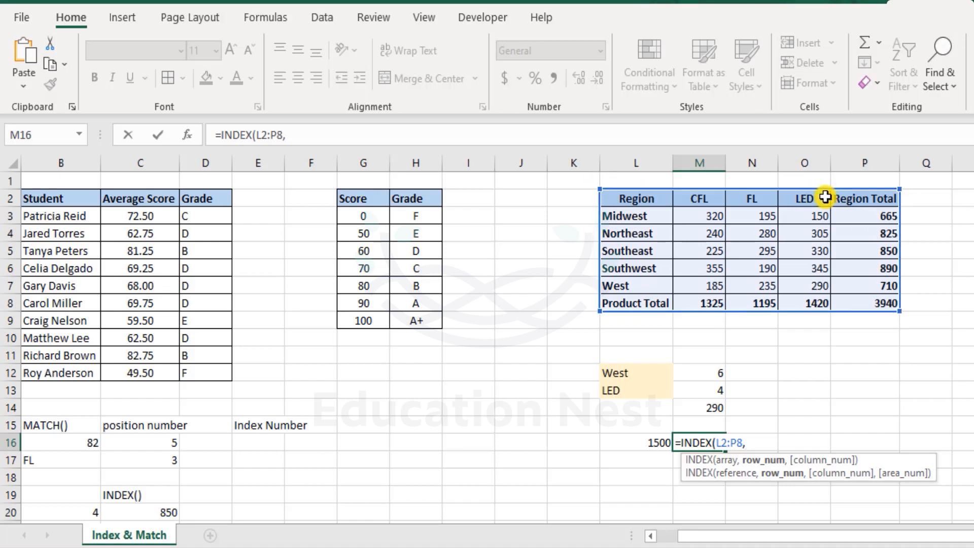
text(,)
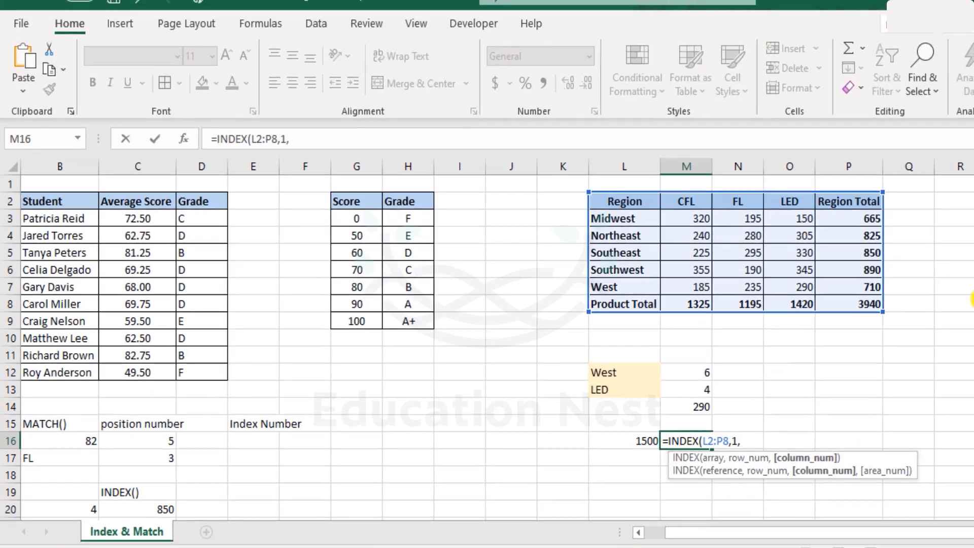
Complete M16's INDEX formula with MATCH(L16,L8:P8,1) as the column number, using the less-than match type
text(matc)
key(Tab)
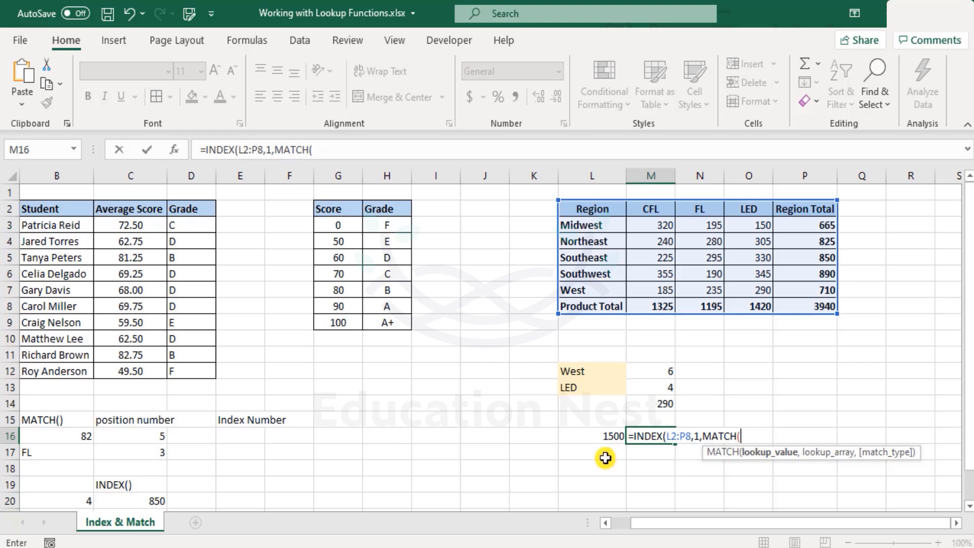
click(610, 436)
text(,)
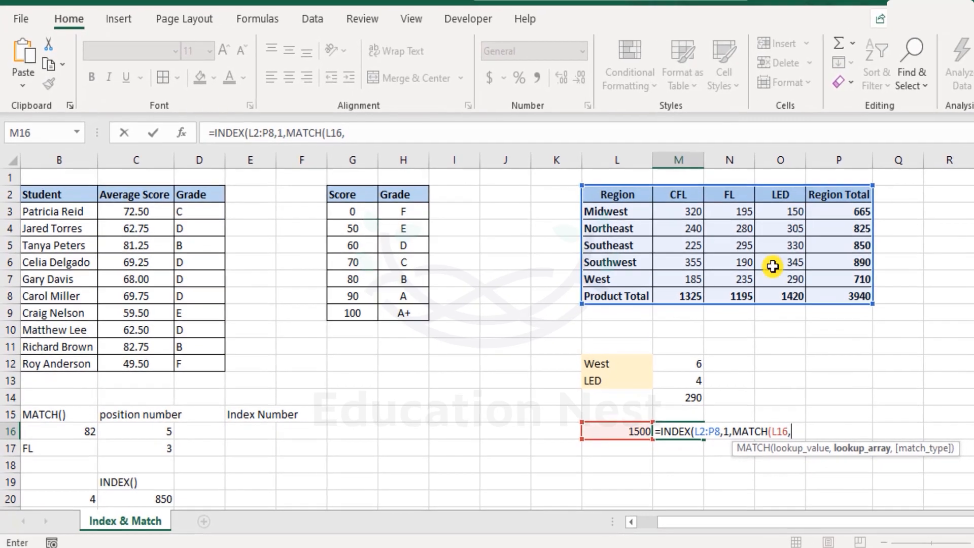
click(616, 305)
drag(683, 292, 842, 286)
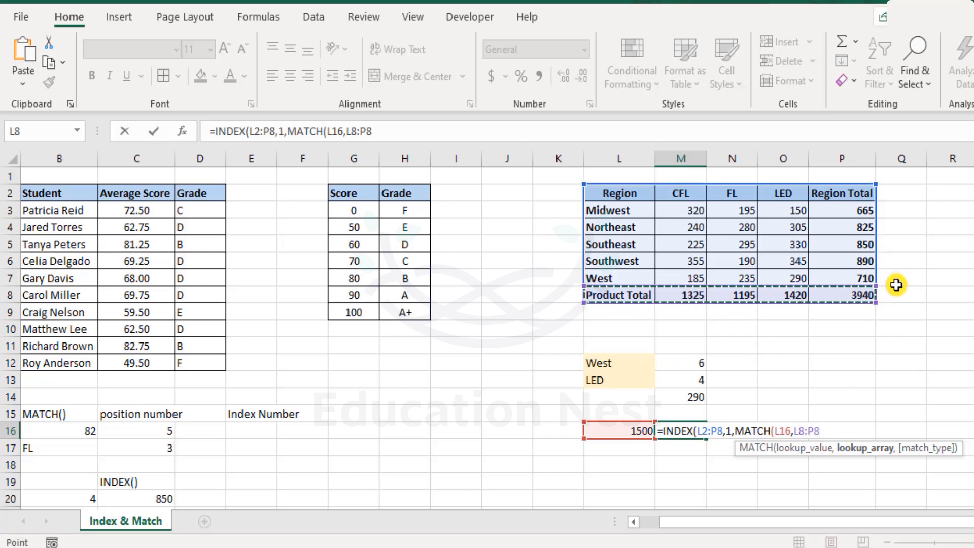
text(,)
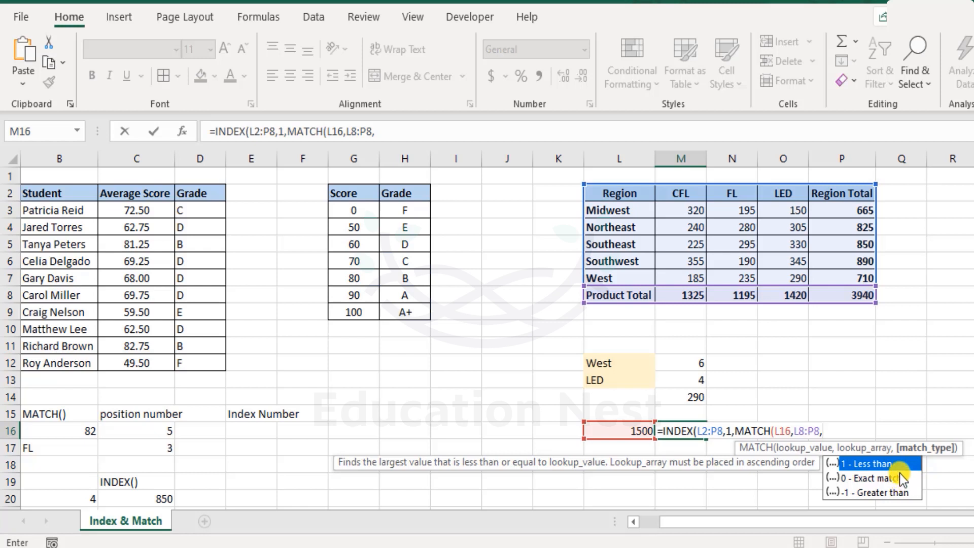
click(893, 462)
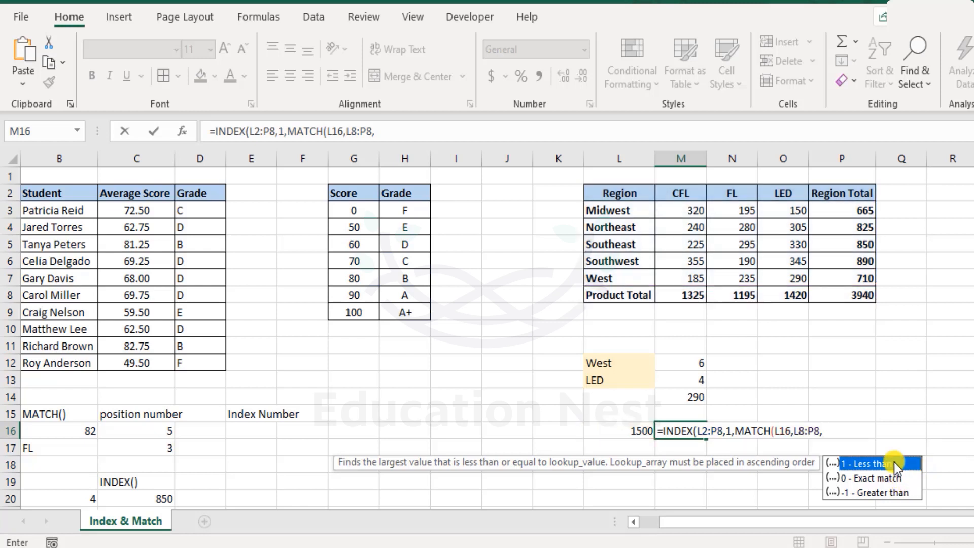
double_click(893, 463)
text())
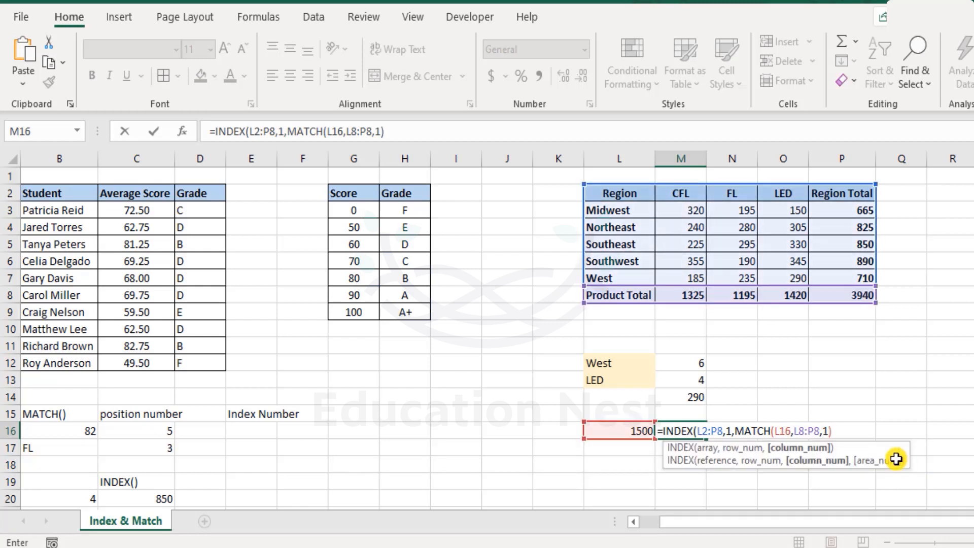
text())
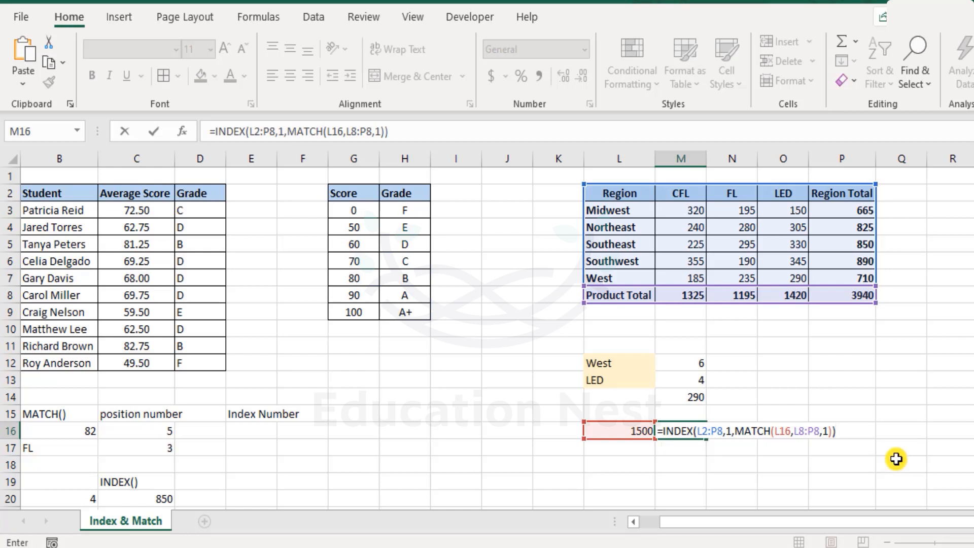
key(Return)
key(Up)
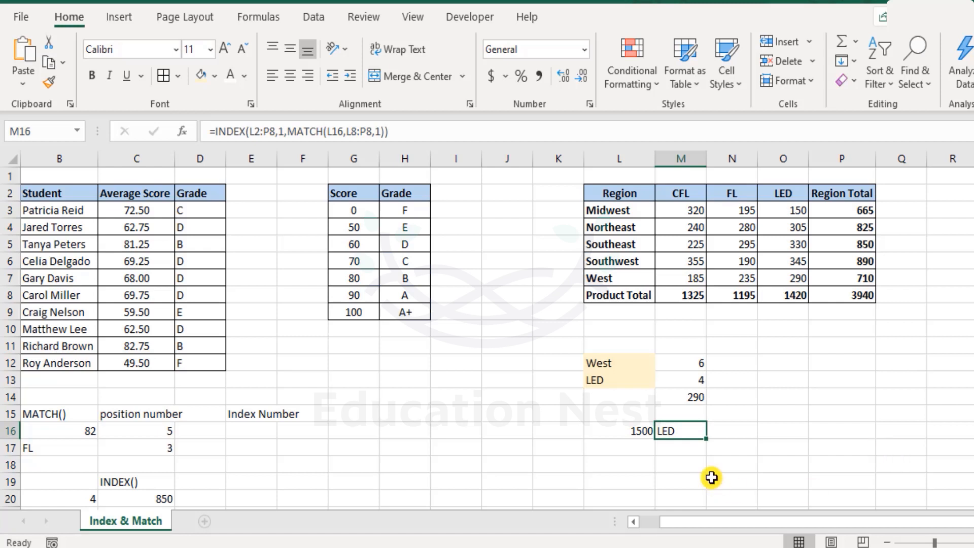
Review the row and column arguments of M16's formula and change the lookup value in L16 to 1300
double_click(686, 430)
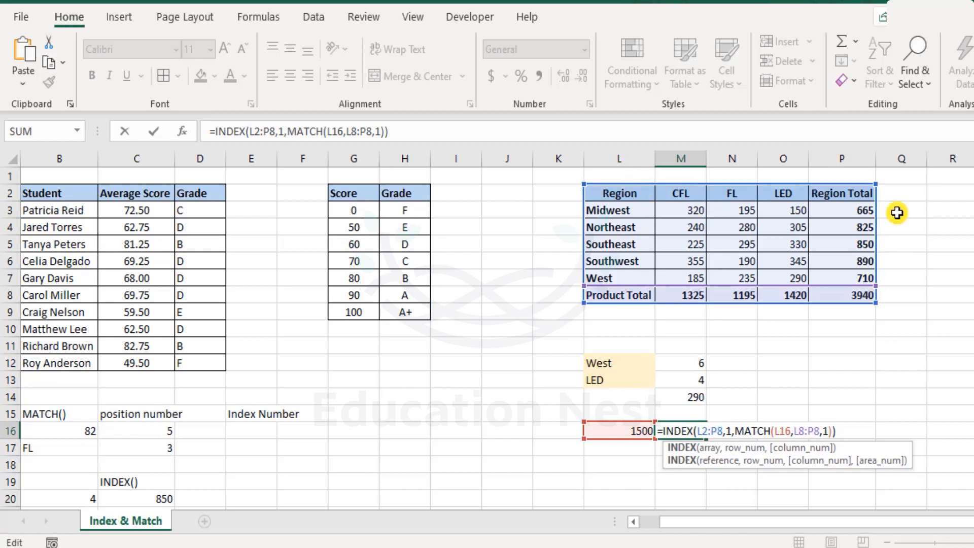
click(732, 431)
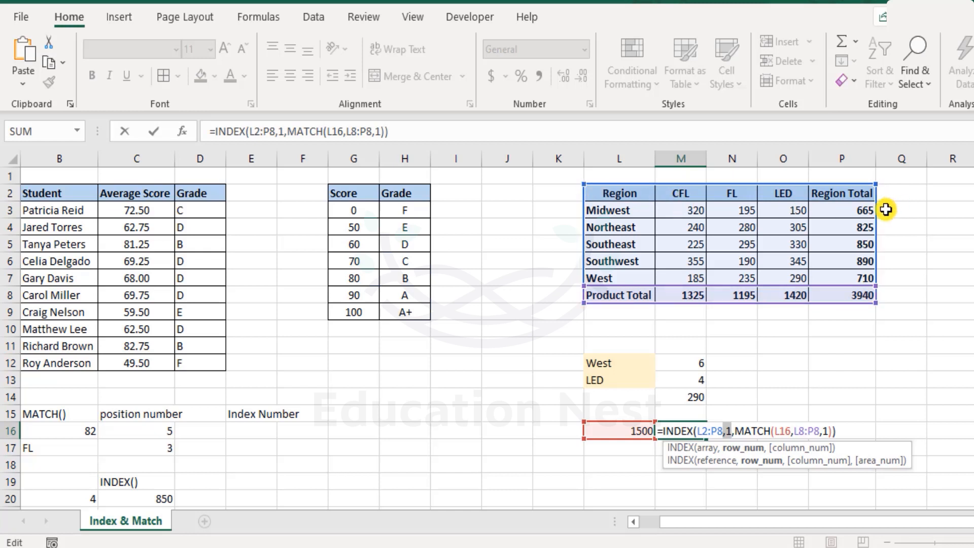
drag(735, 431, 838, 427)
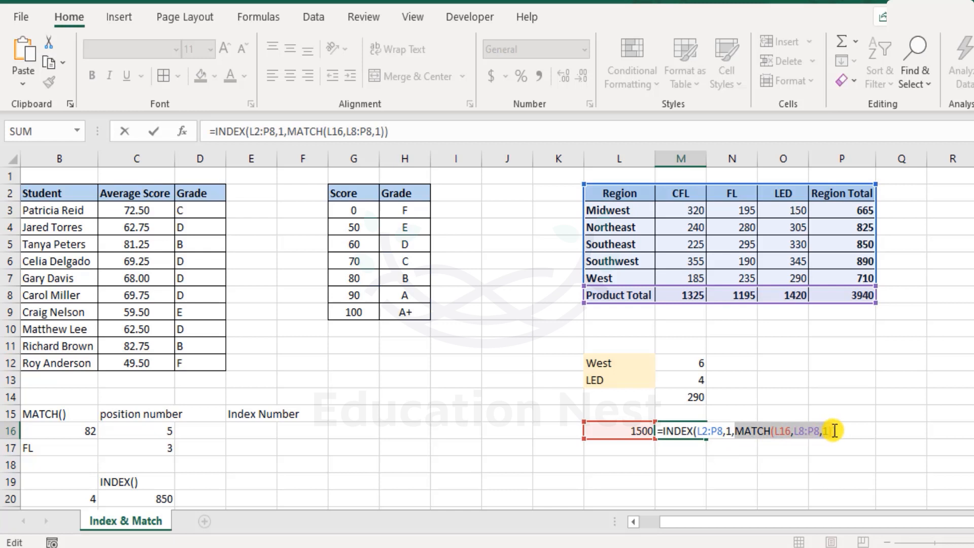
drag(834, 430, 831, 429)
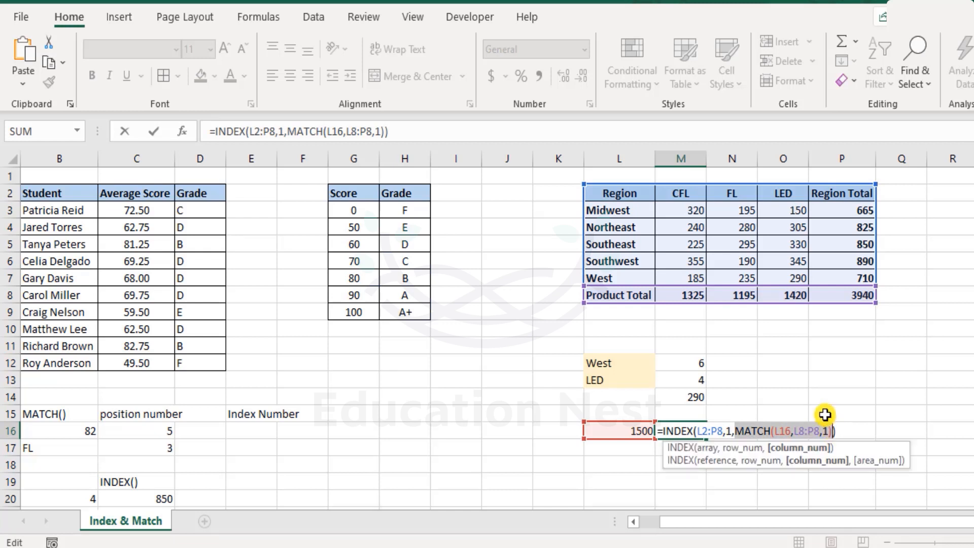
click(607, 438)
text(1)
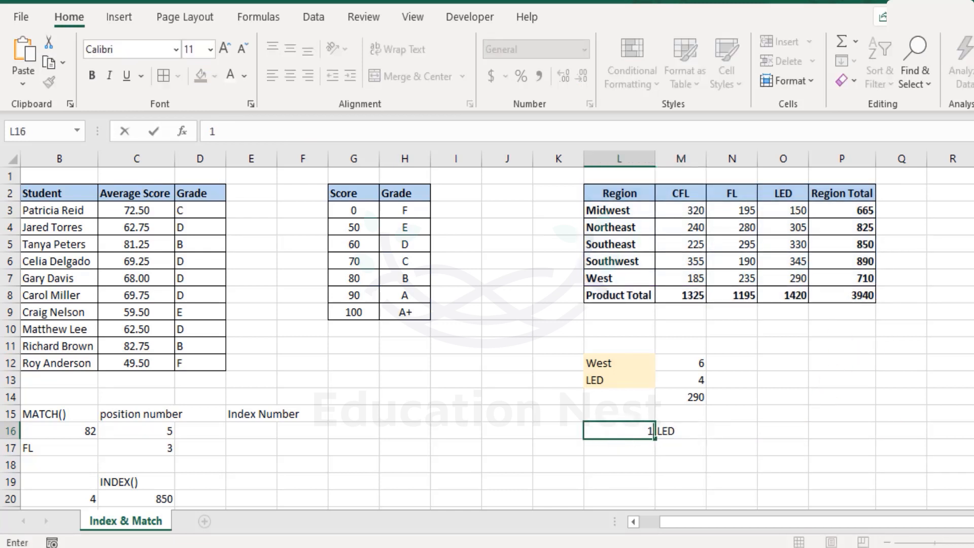
text(300)
key(Return)
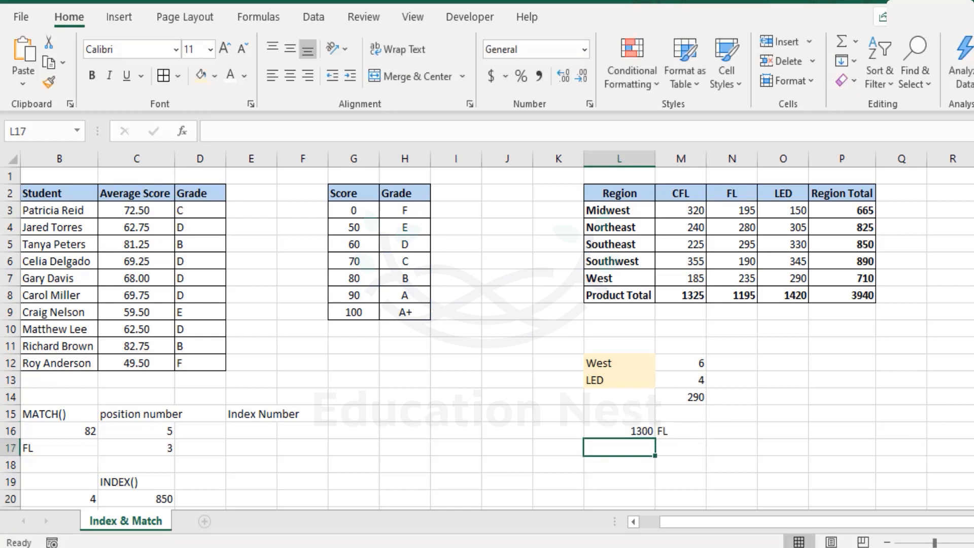
click(745, 296)
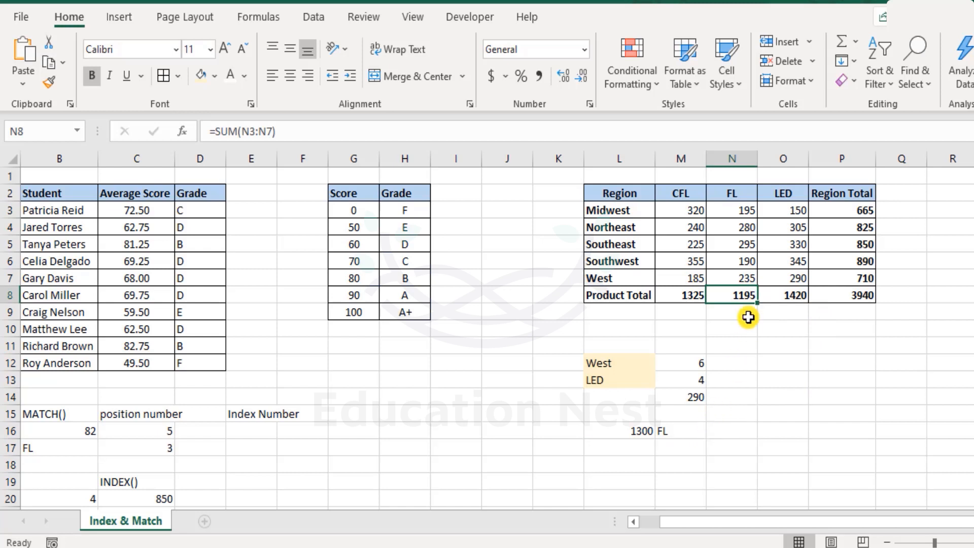
Change the match type in M16's MATCH function to -1 (Greater than)
double_click(692, 431)
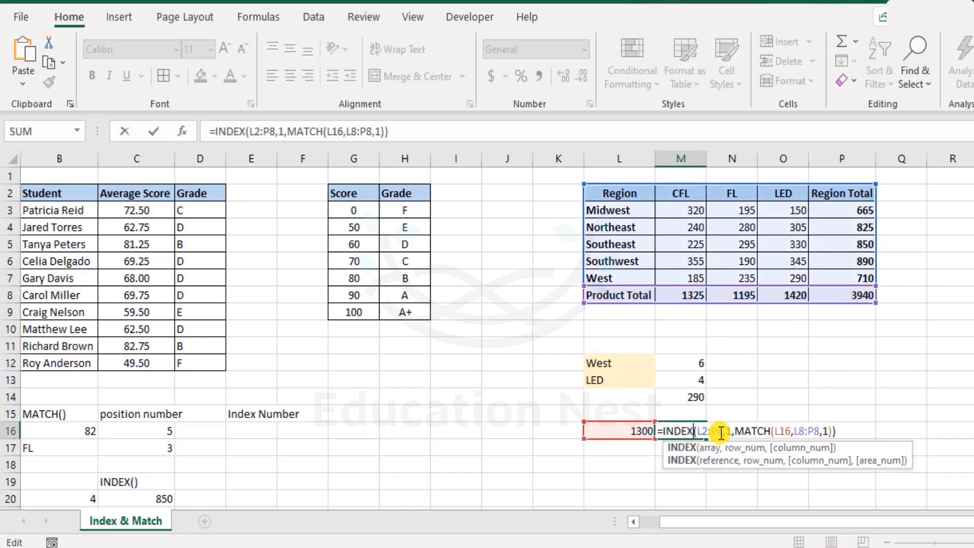
click(829, 431)
key(BackSpace)
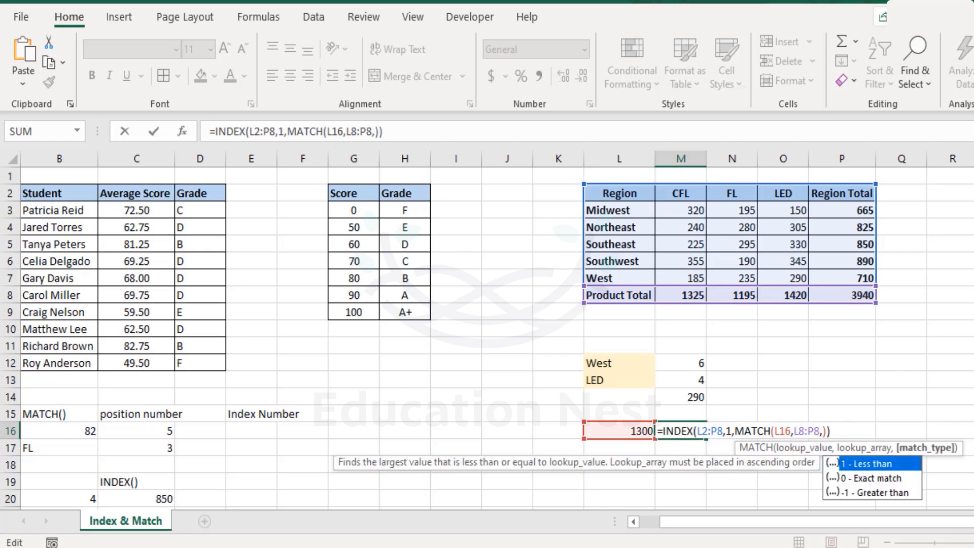
key(Down)
key(Down)
key(Tab)
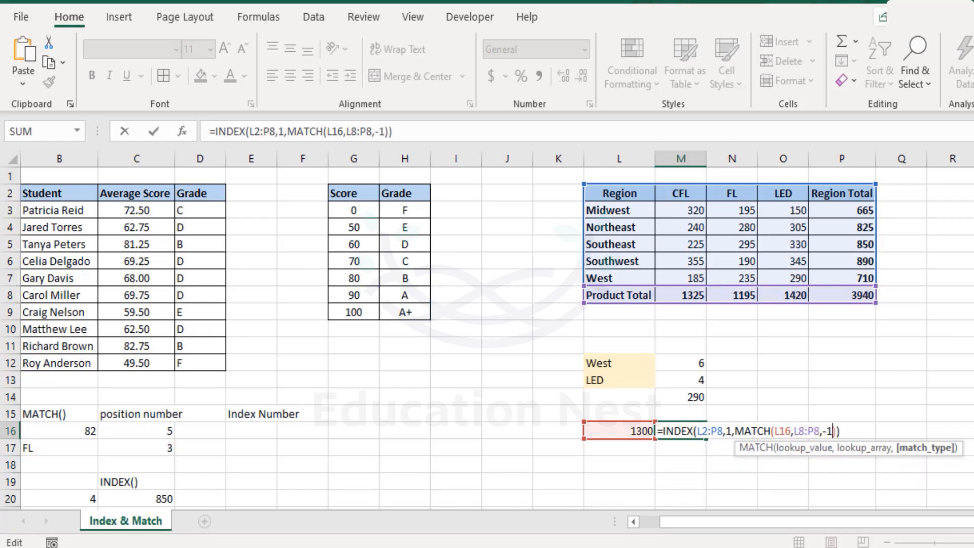
key(ctrl+Return)
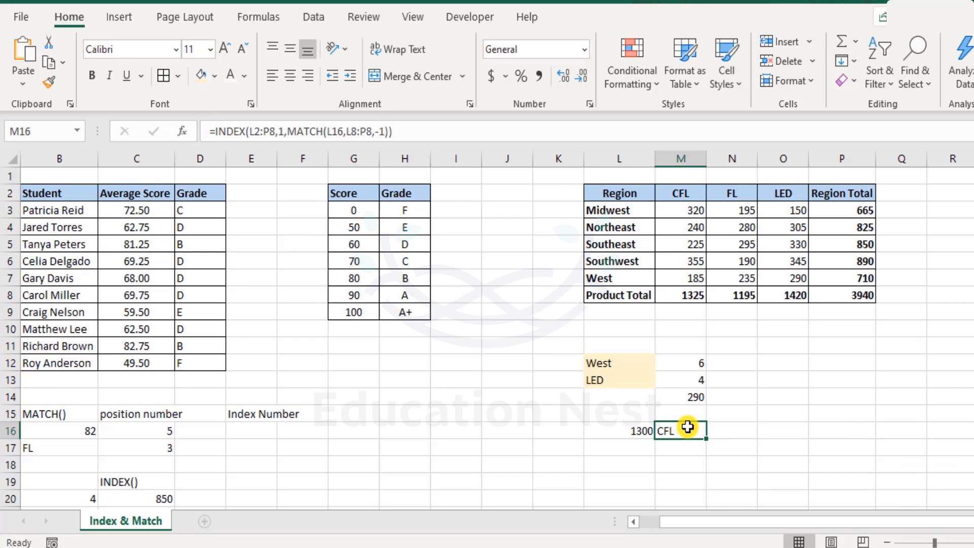
Examine the Product Total values in row 8 and the match type in M16's formula against the lookup value in L16
double_click(687, 427)
key(Escape)
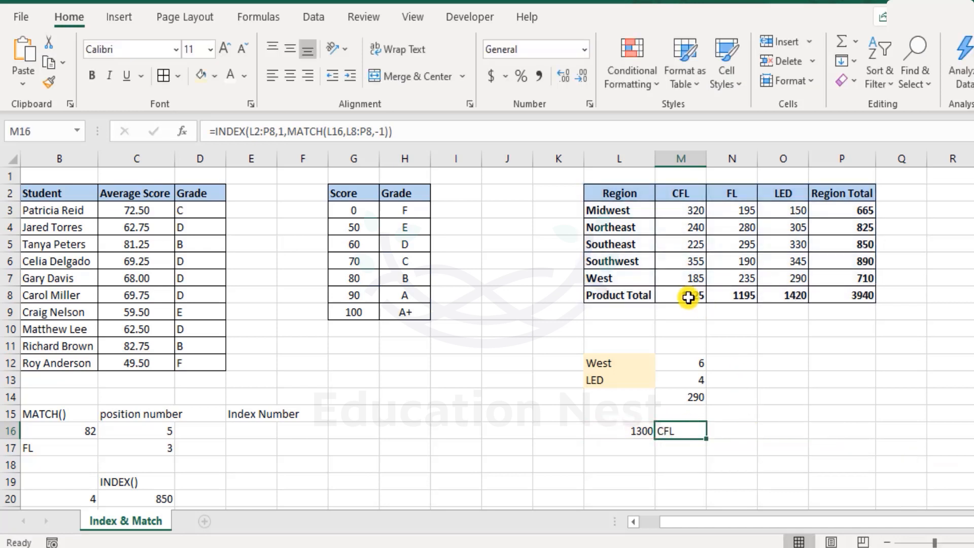
click(687, 298)
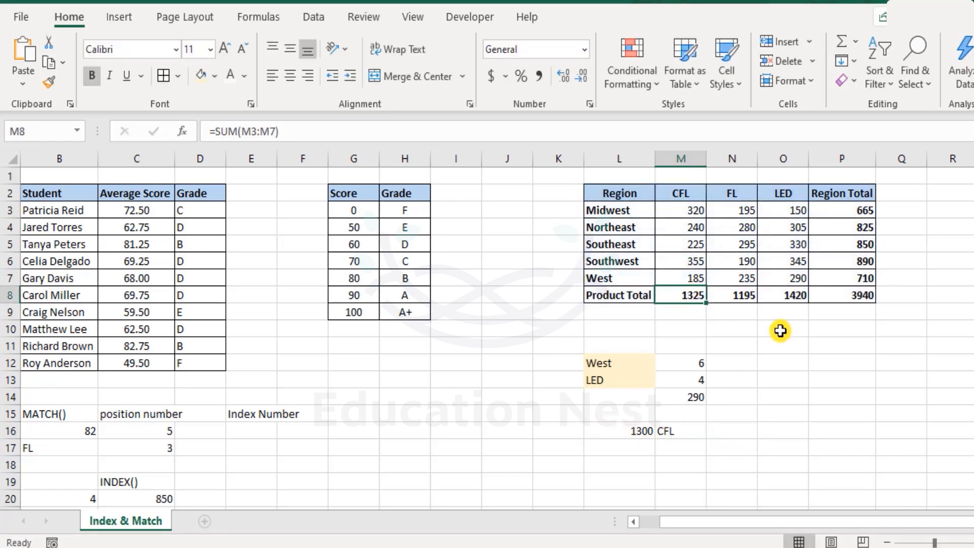
ctrl+click(791, 296)
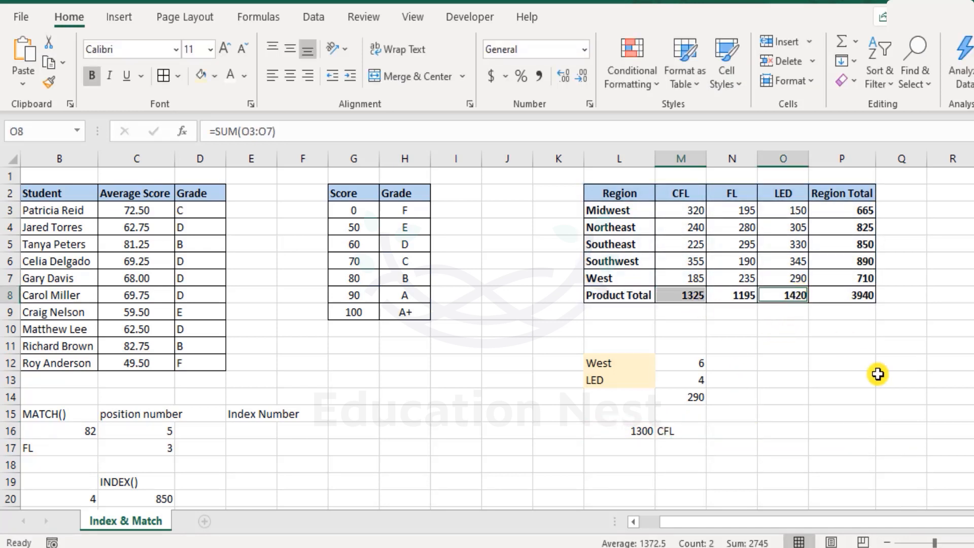
ctrl+click(868, 296)
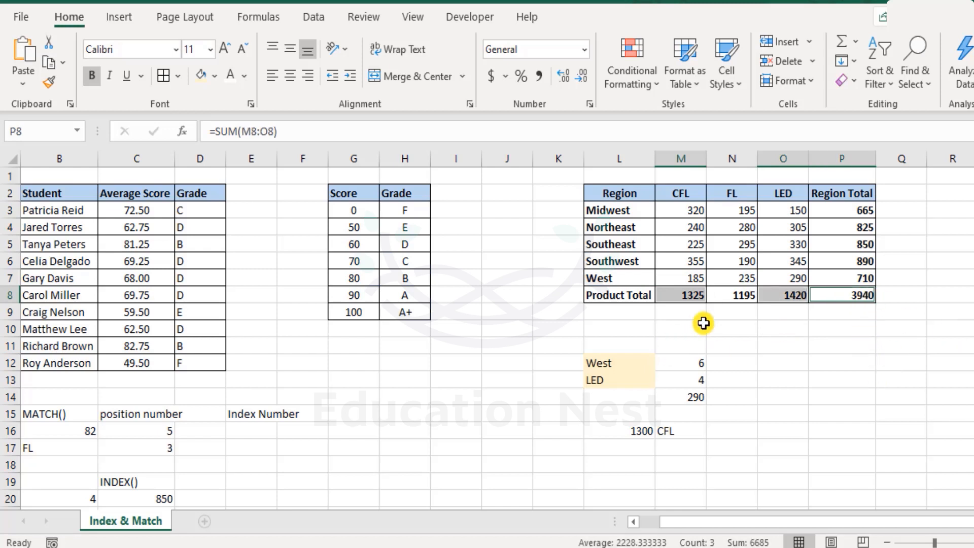
double_click(665, 431)
click(826, 431)
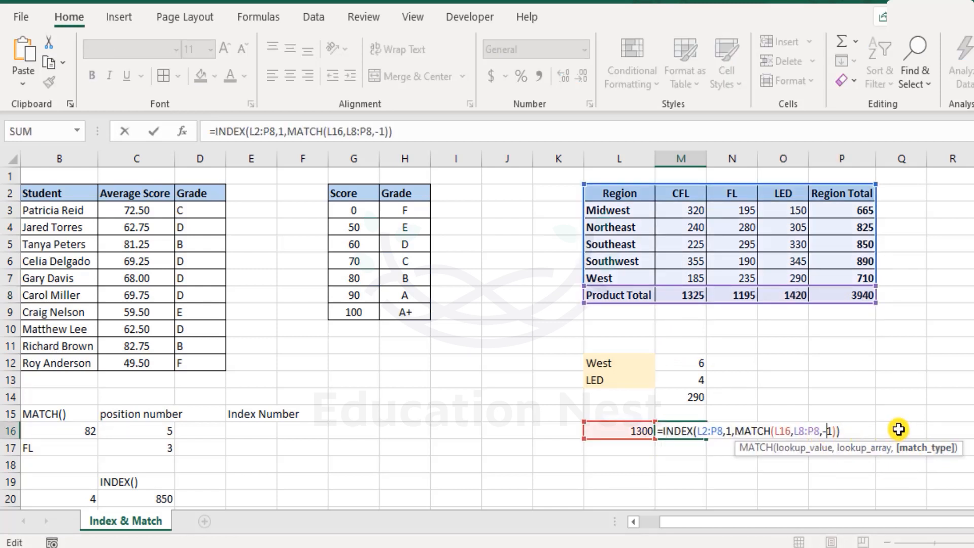
key(Escape)
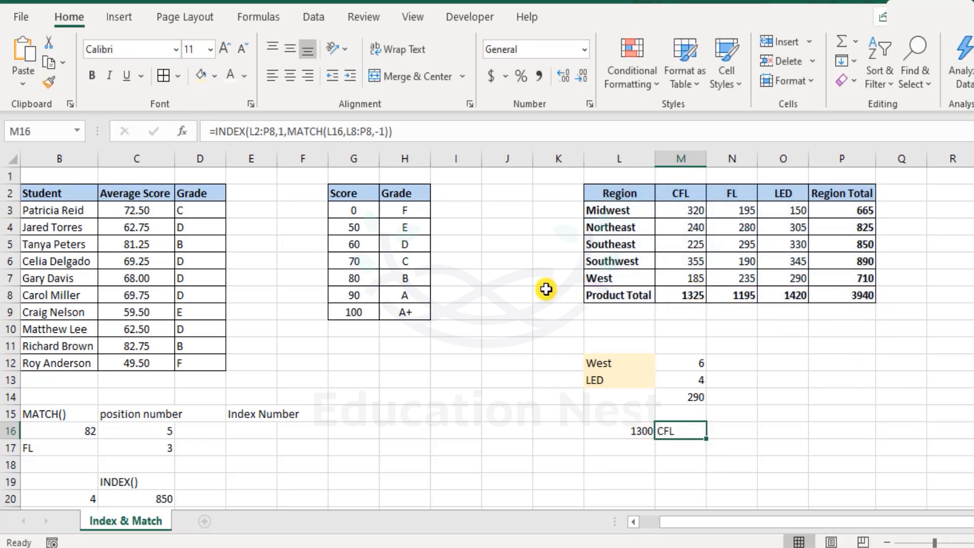
drag(621, 294, 837, 289)
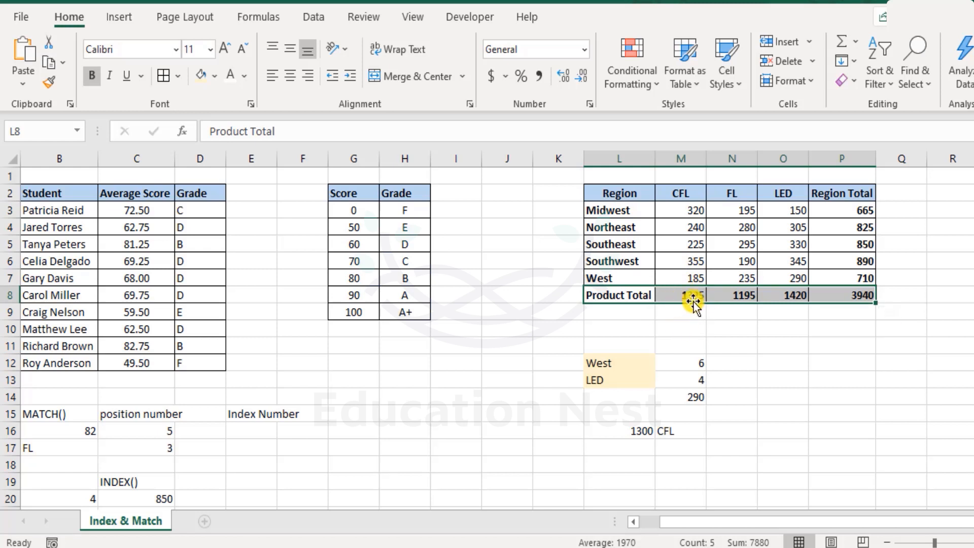
Overwrite the CFL Product Total in M8 with 1125 so the product totals run in ascending order
click(749, 428)
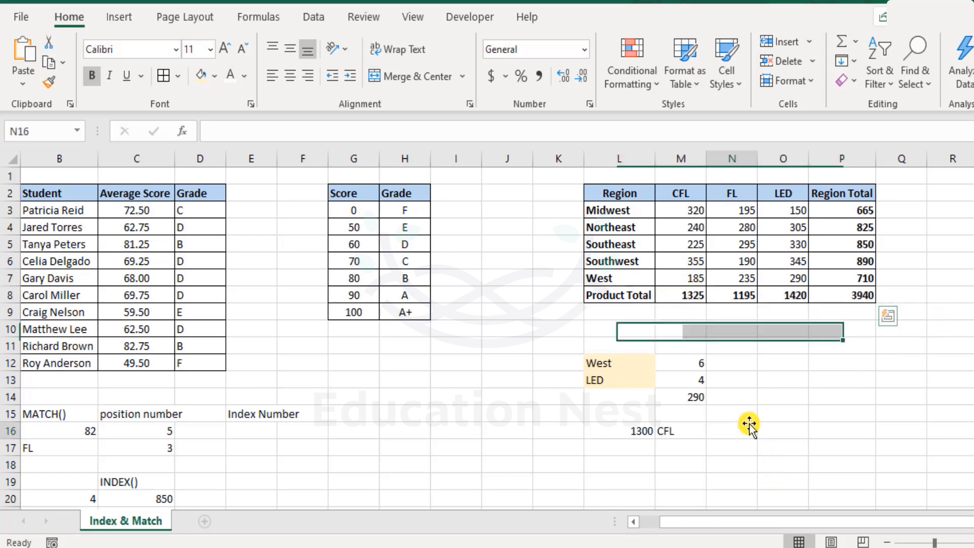
click(685, 296)
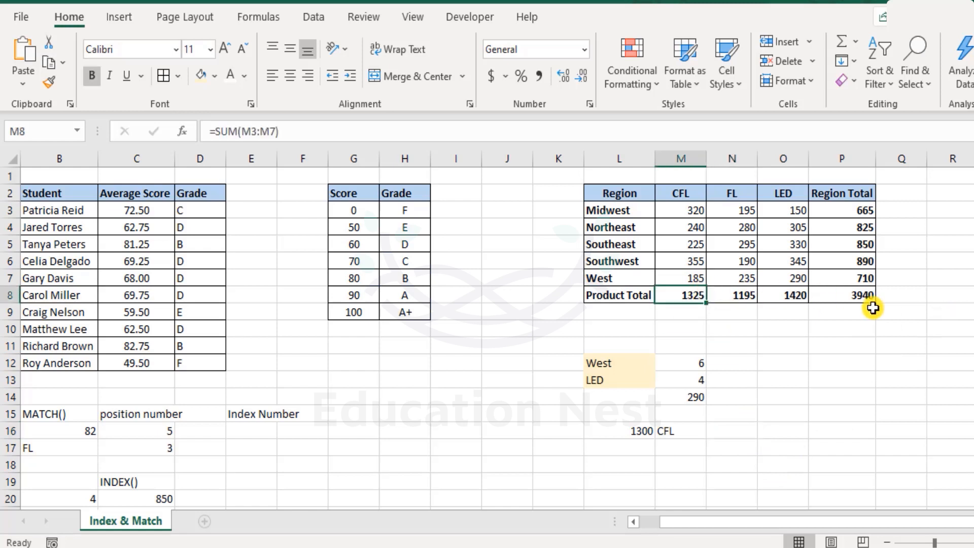
text(1)
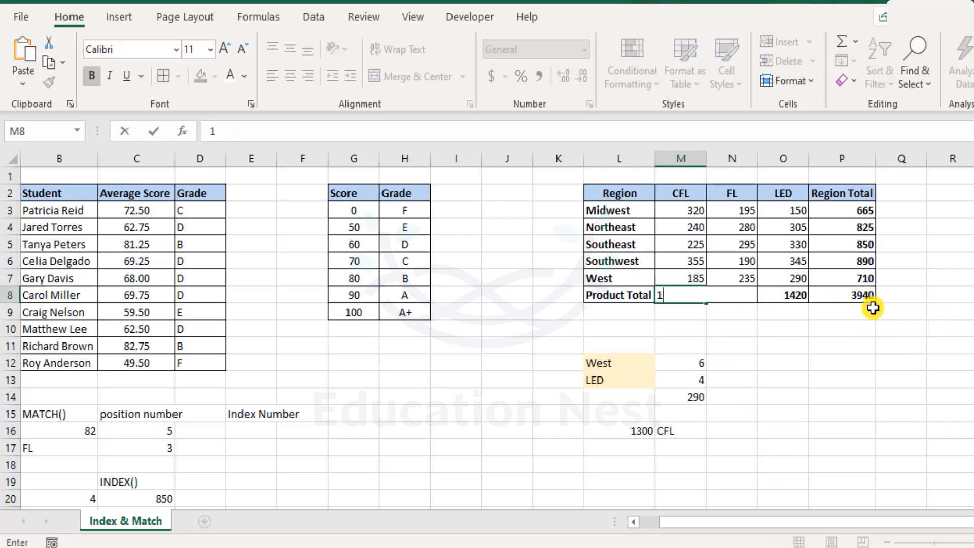
key(Return)
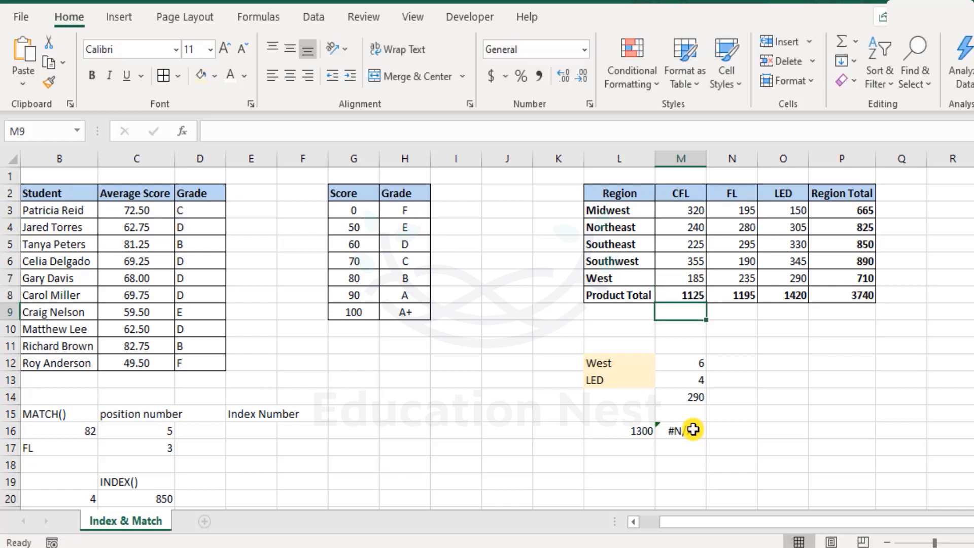
Change the match type in M16's MATCH function to 1 (Less than)
click(682, 430)
key(F2)
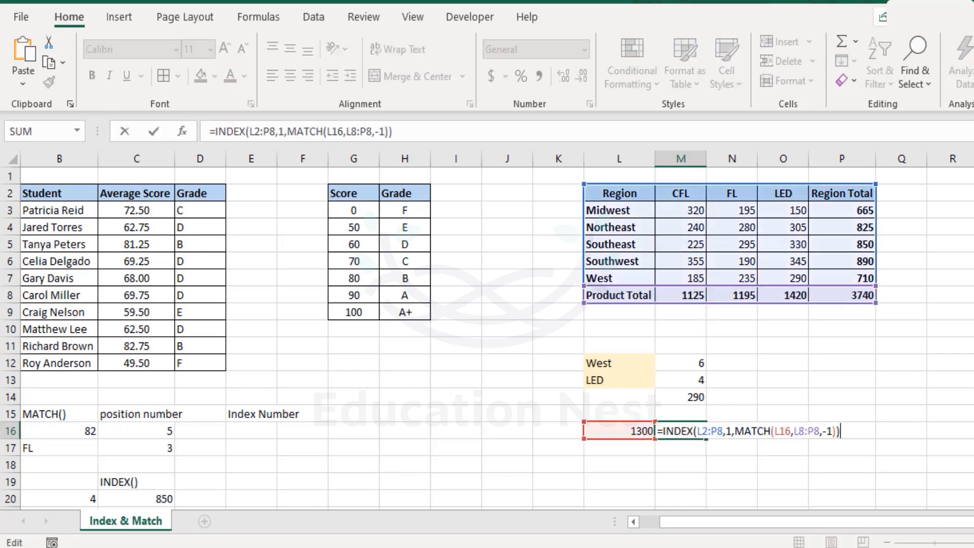
key(Left)
key(BackSpace)
key(BackSpace)
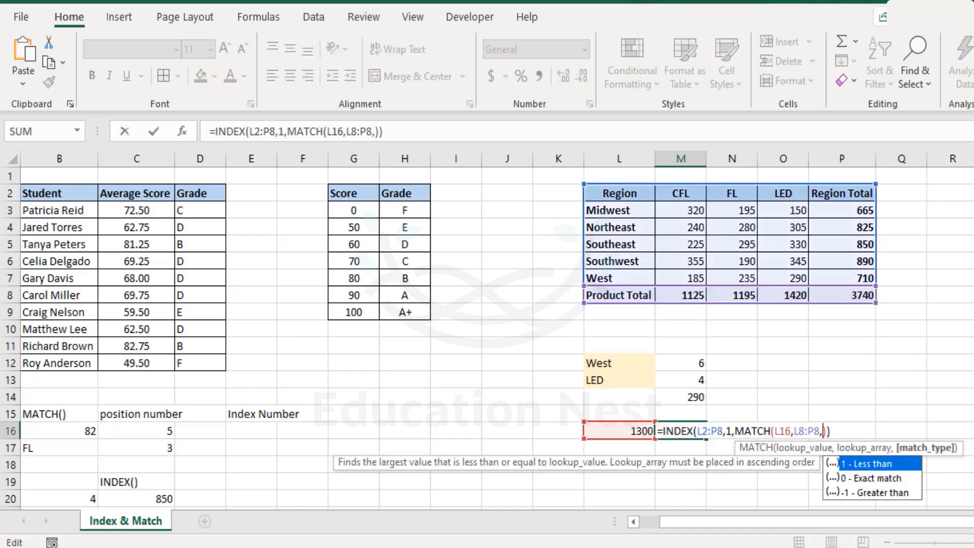
text(1)
key(ctrl+Return)
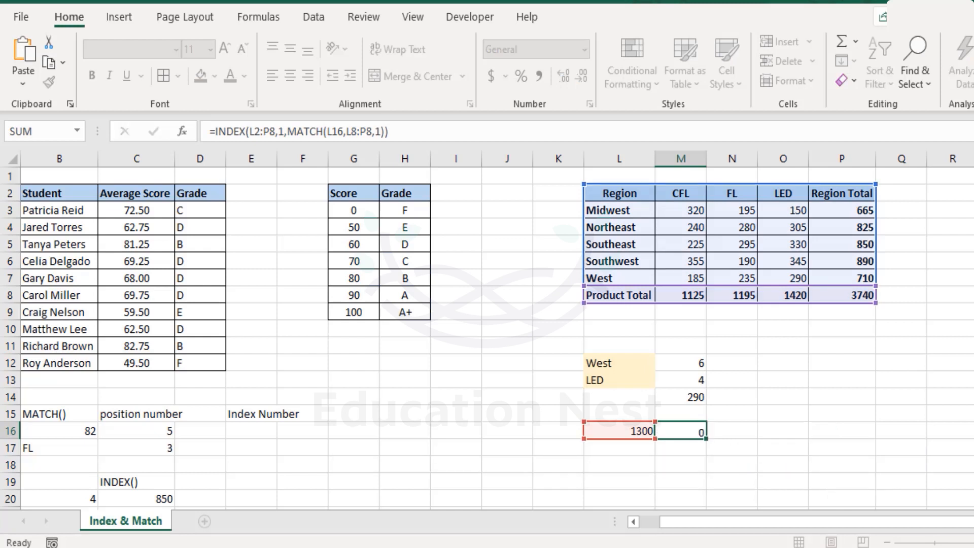